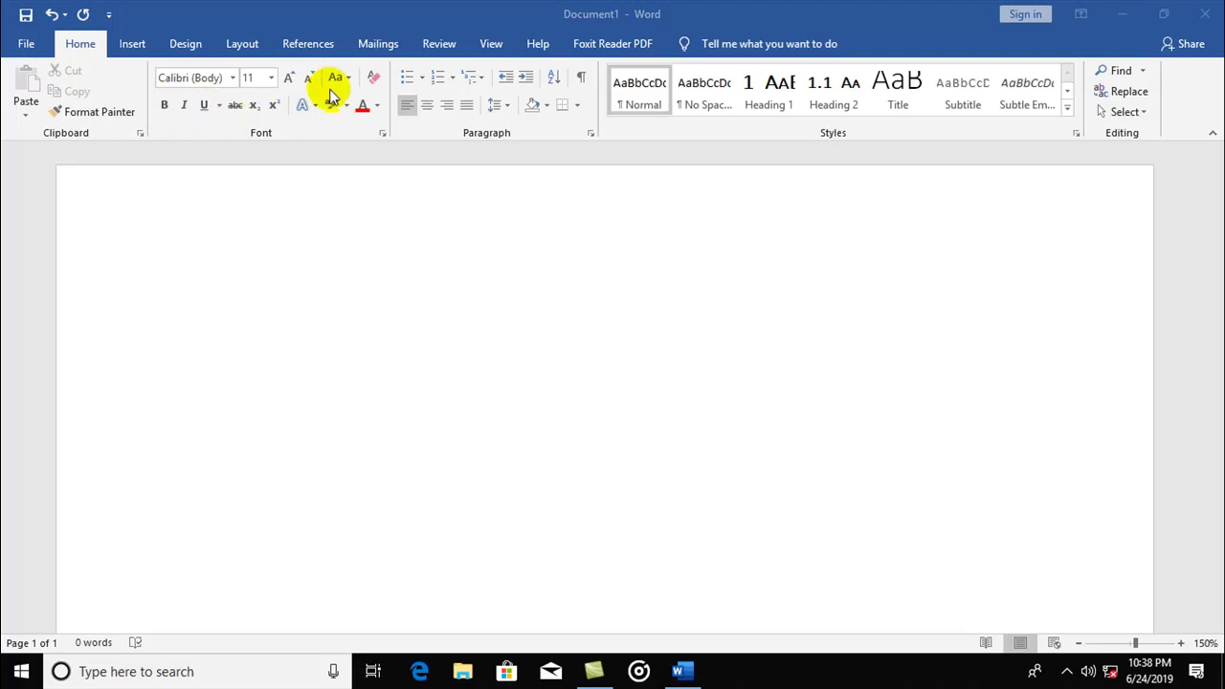
# Step: Type the lines 'Word 2019', 'Bold' and 'It becomes thick', fixing the typos
pyautogui.click(159, 292)
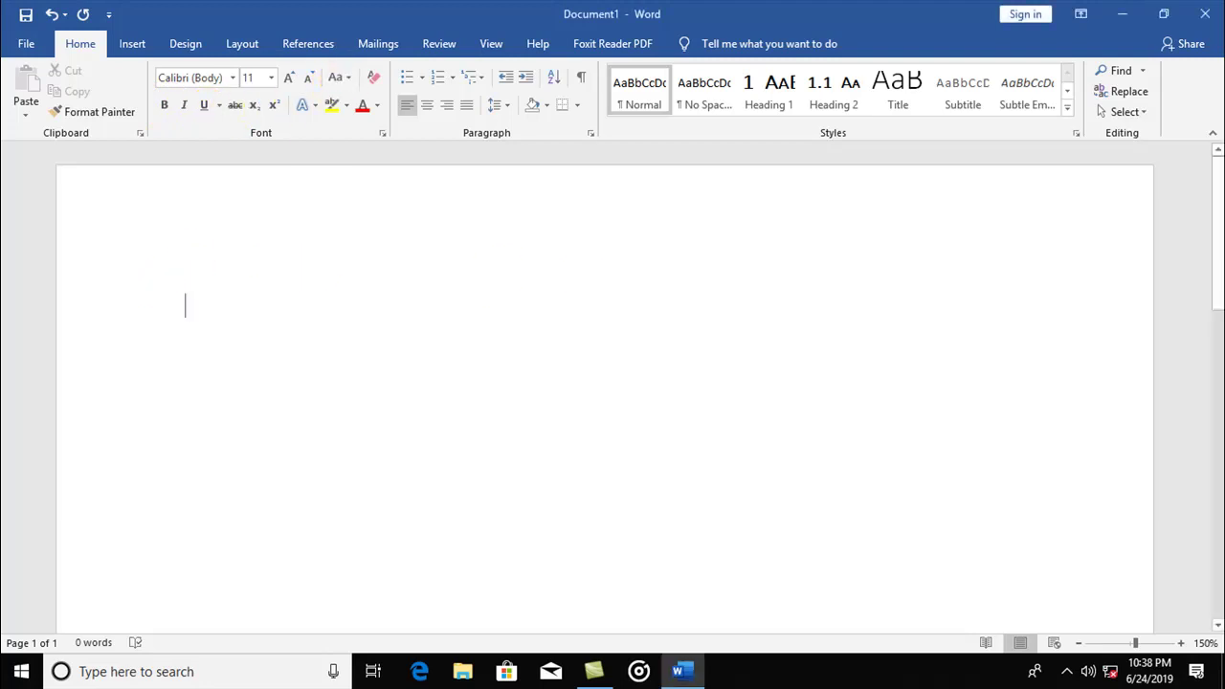
pyautogui.write('world 2019')
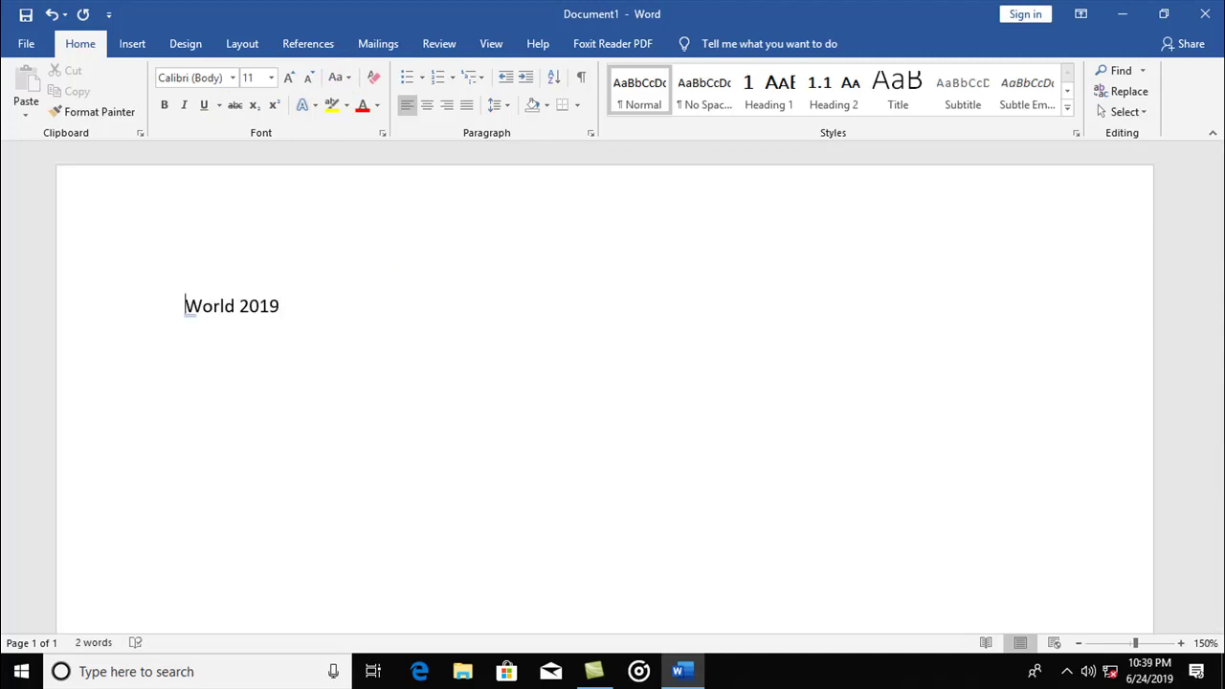
pyautogui.press('BackSpace')
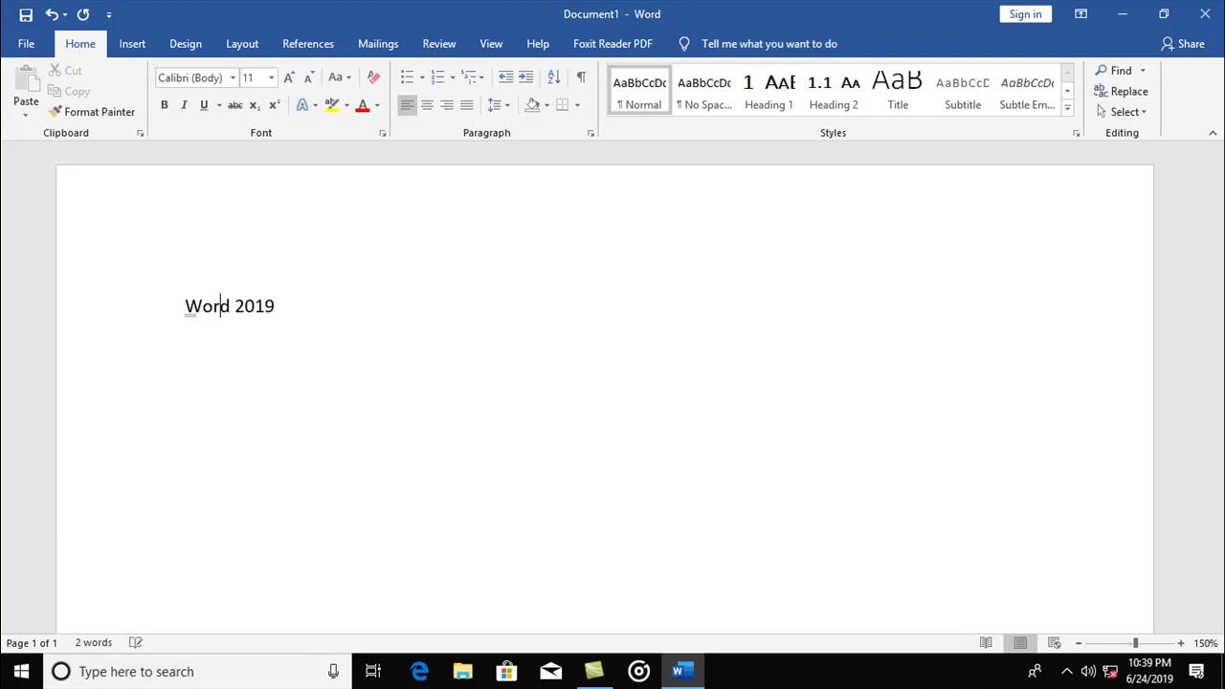
pyautogui.write('B')
pyautogui.write('It')
pyautogui.write('mase')
pyautogui.press('Left')
pyautogui.press('Left')
pyautogui.press('BackSpace')
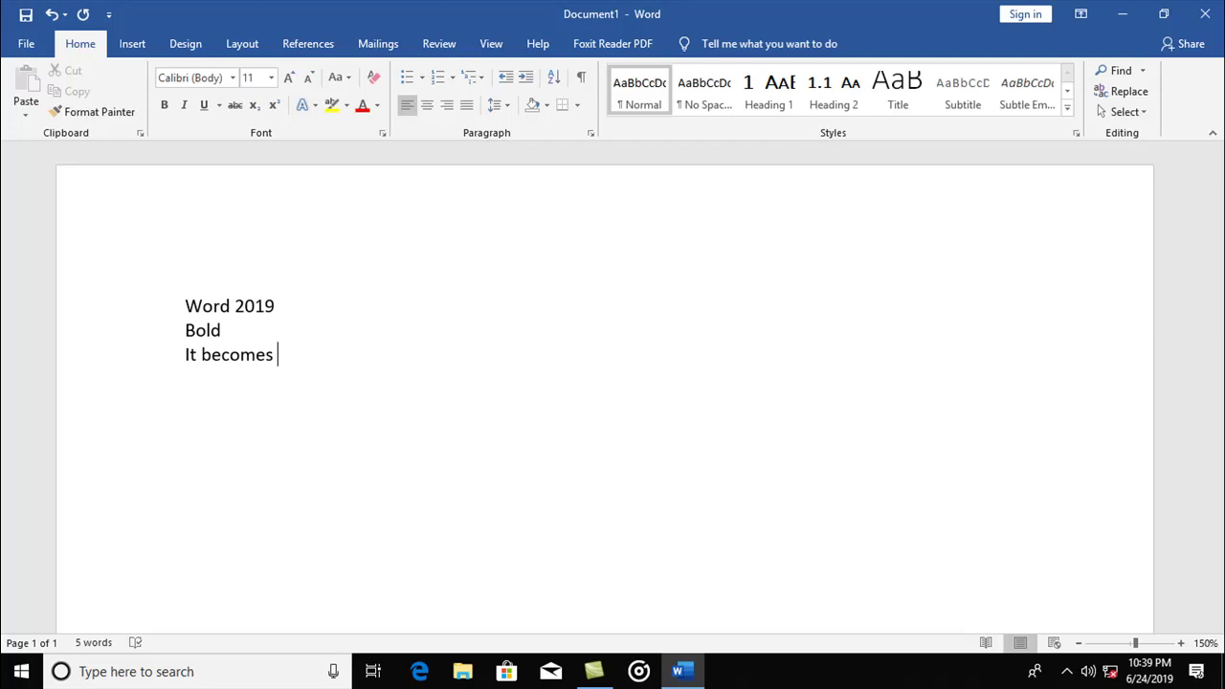
pyautogui.write('thick')
pyautogui.press('Return')
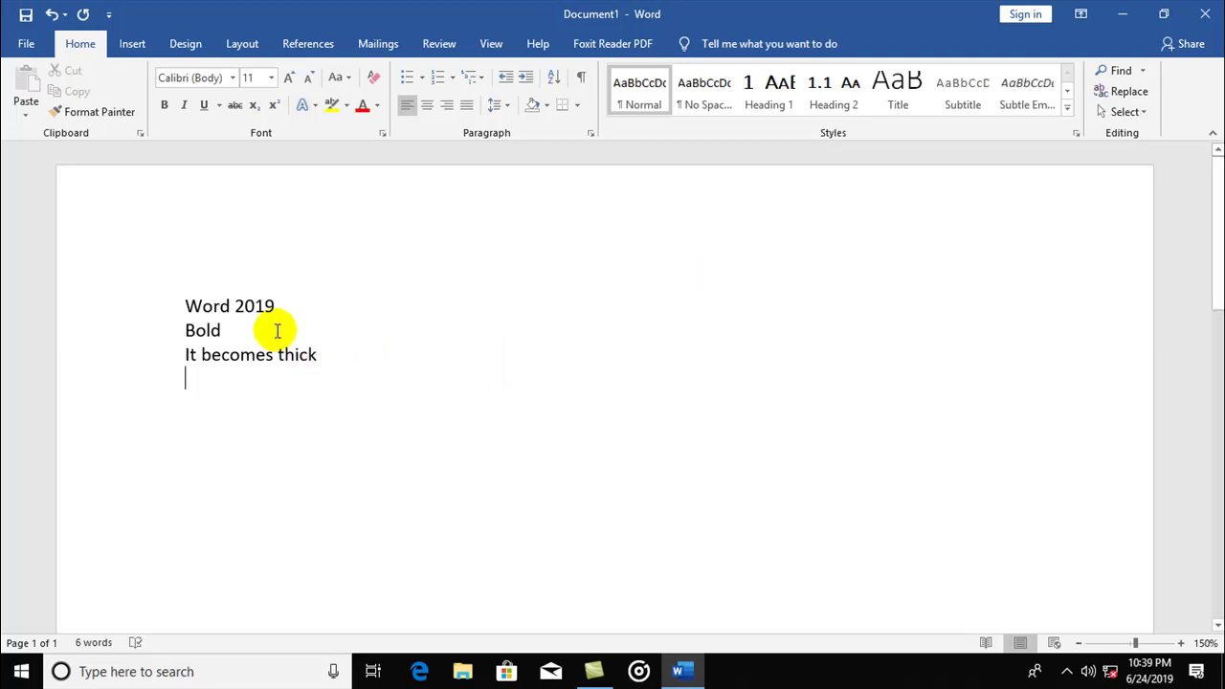
pyautogui.moveTo(185, 355); pyautogui.dragTo(328, 356)
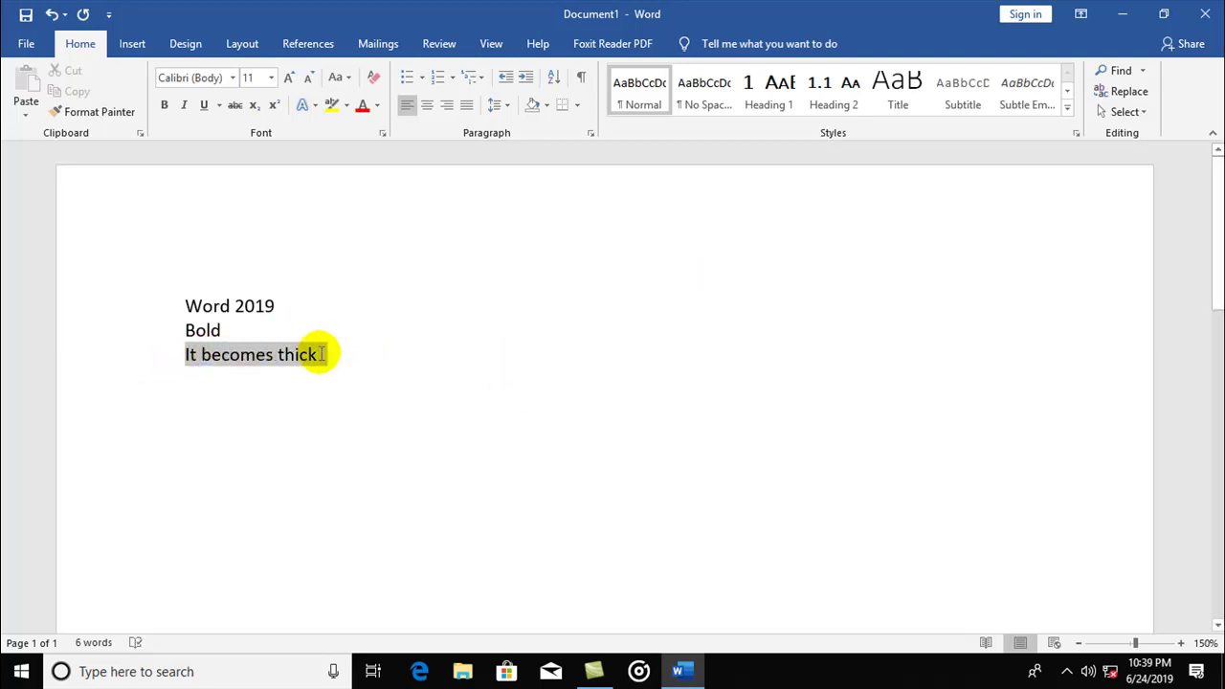
pyautogui.click(165, 104)
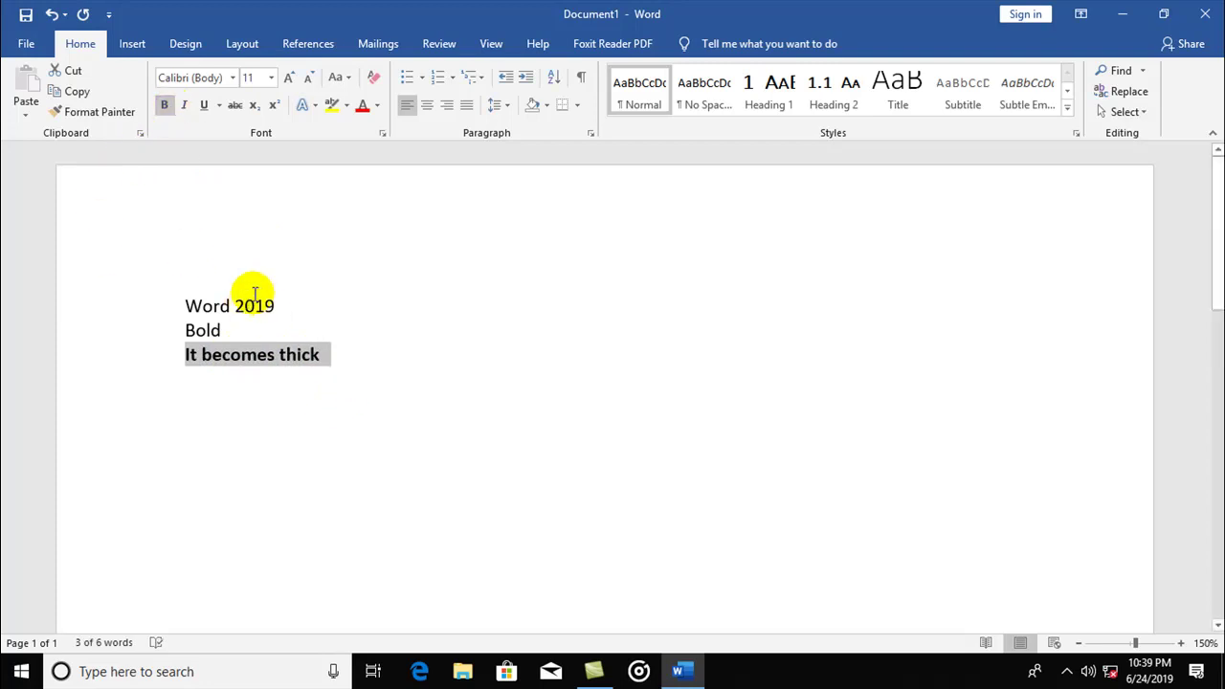
pyautogui.click(167, 107)
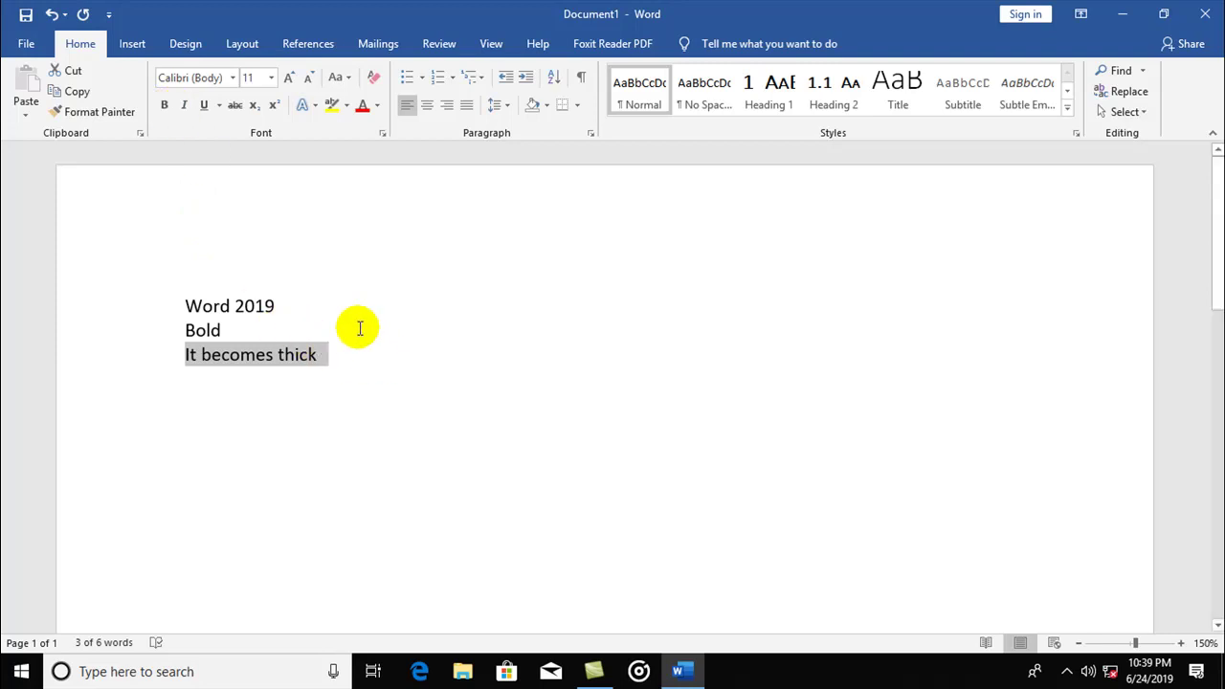
pyautogui.hotkey('ctrl', 'b')
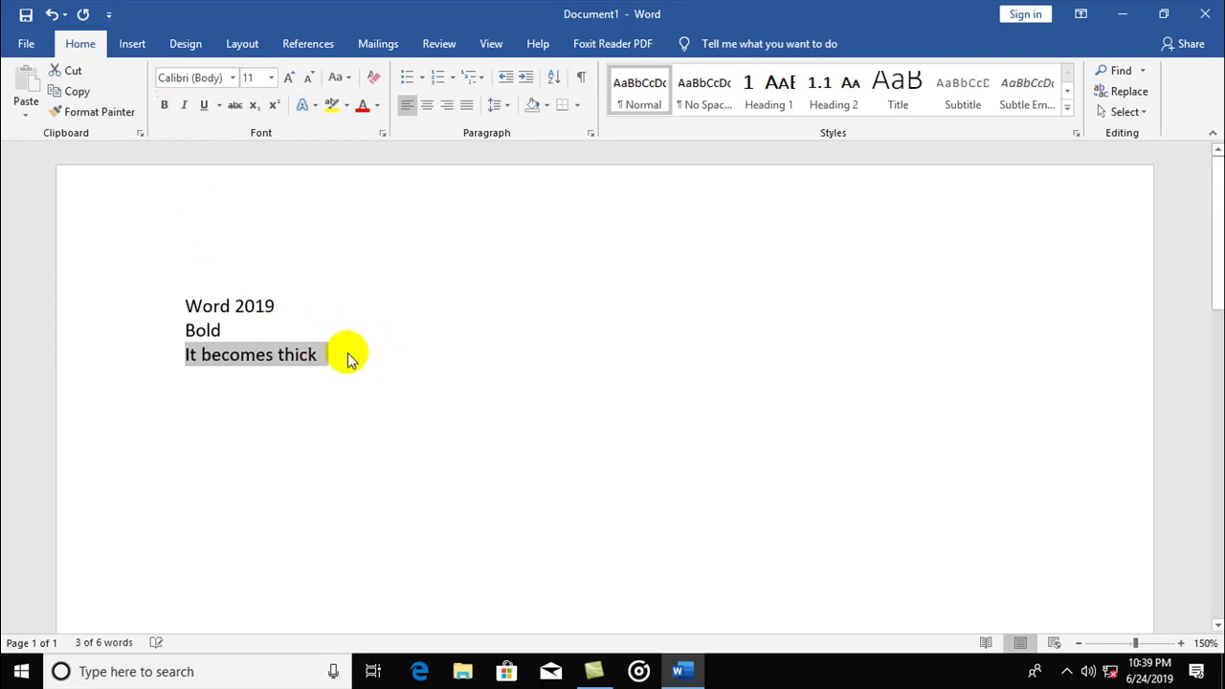
pyautogui.hotkey('ctrl', 'b')
pyautogui.click(347, 354)
# Step: Add the lines 'Ctrl +B' and 'Italic', then begin 'It changes the text as cursive letters'
pyautogui.press('Return')
pyautogui.write('Ctrl')
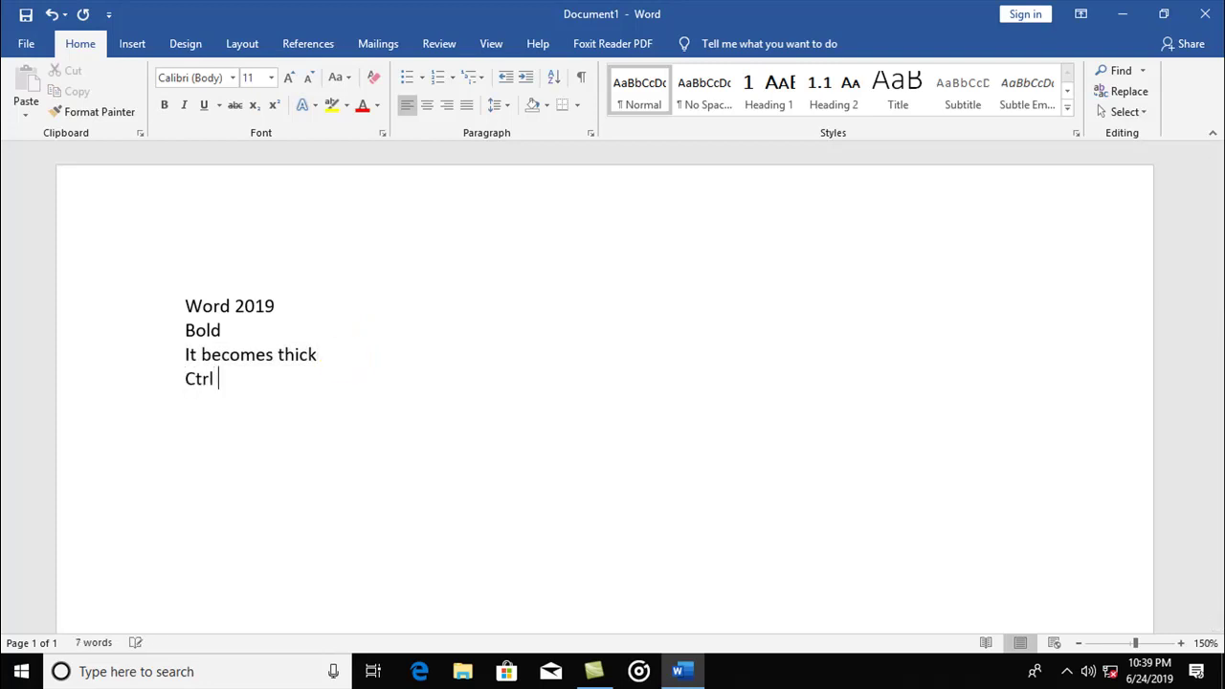
pyautogui.write('+B')
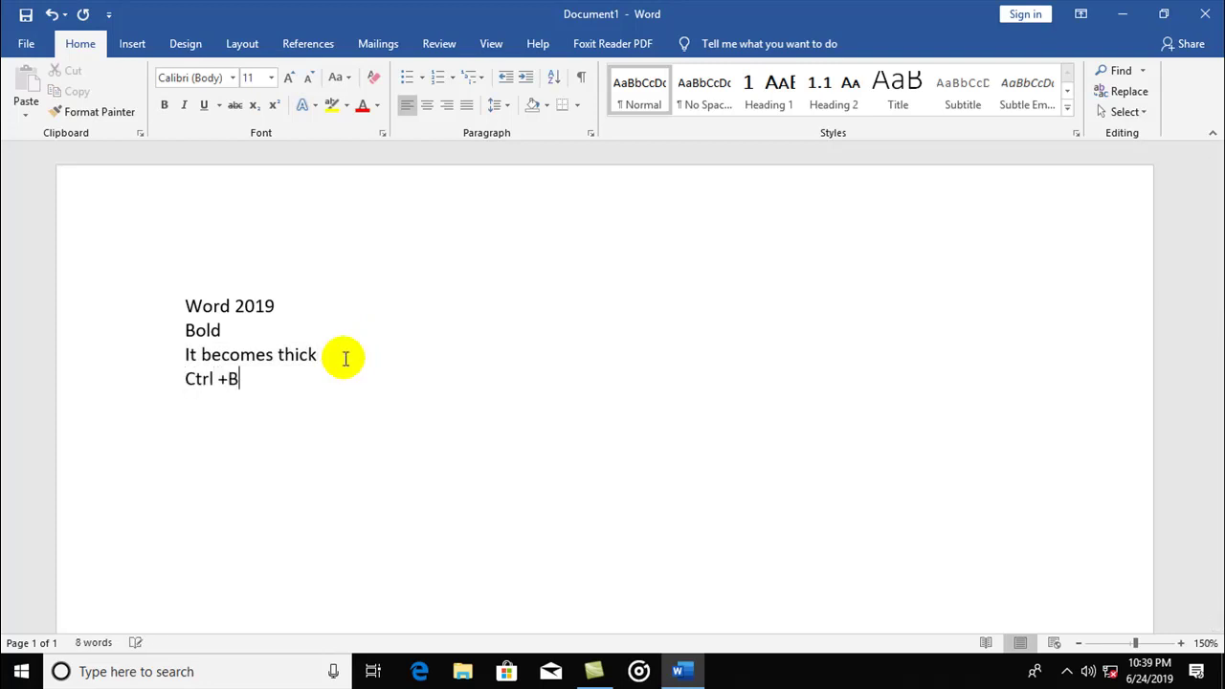
pyautogui.press('Return')
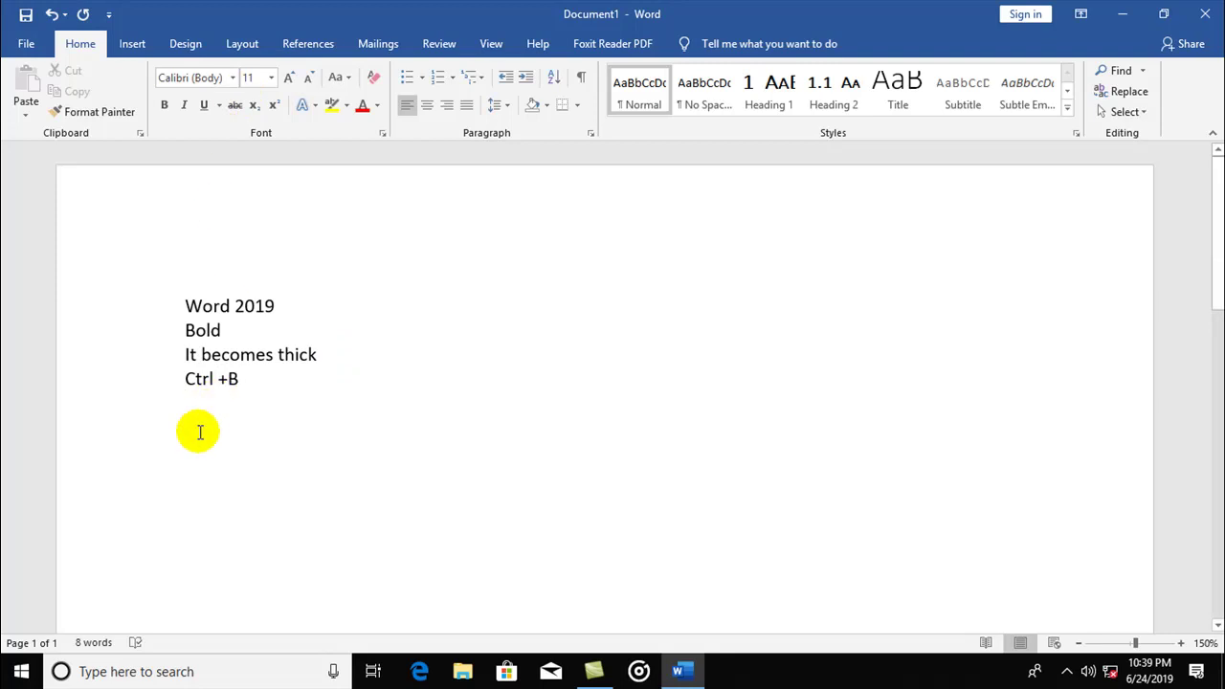
pyautogui.write('Italick')
pyautogui.press('Return')
pyautogui.press('BackSpace')
pyautogui.press('BackSpace')
pyautogui.write('It changes')
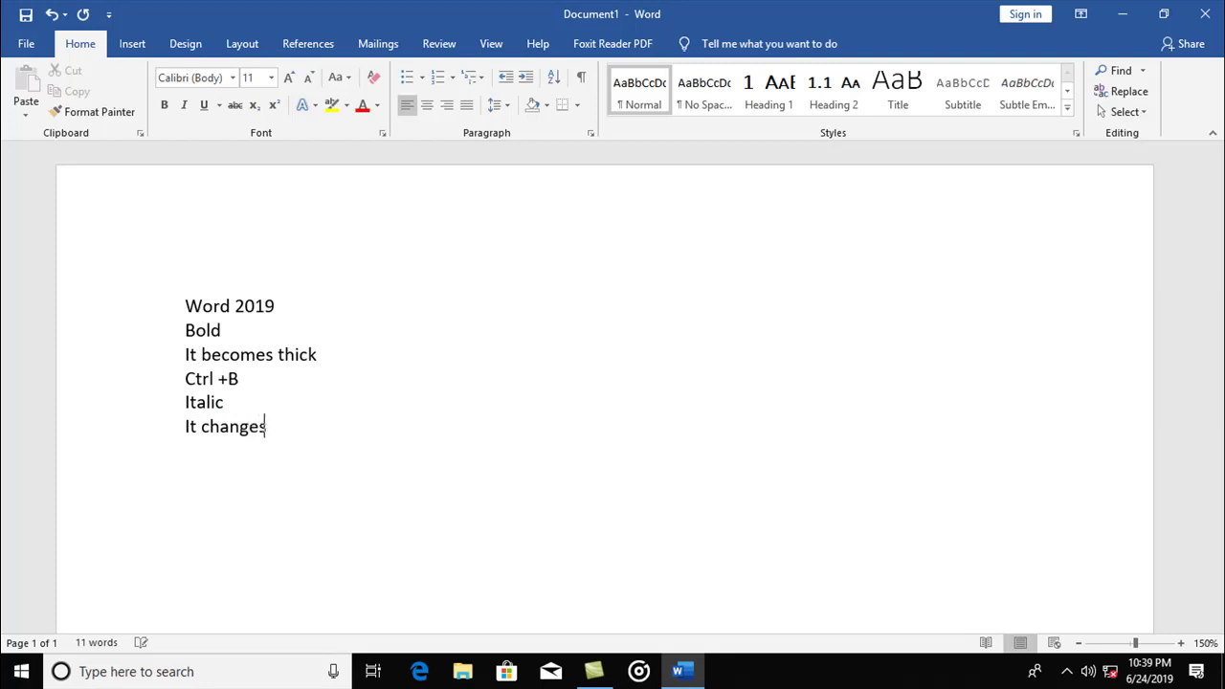
pyautogui.write(' the ')
pyautogui.write('ve')
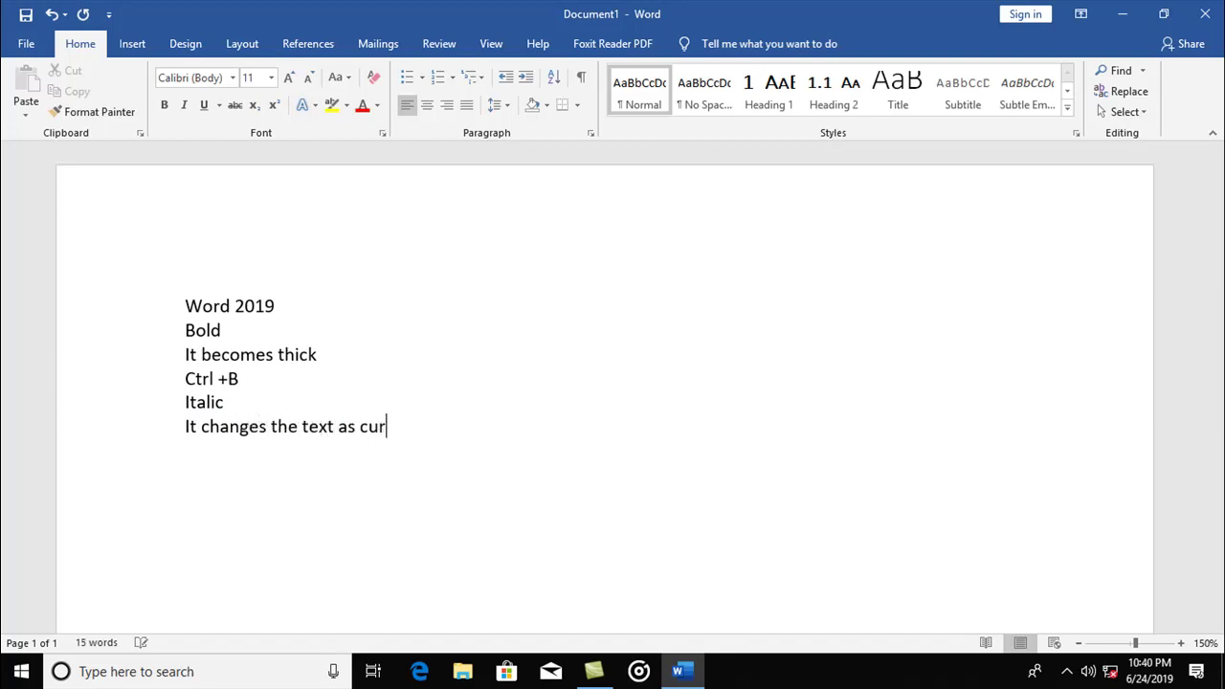
pyautogui.write('ters')
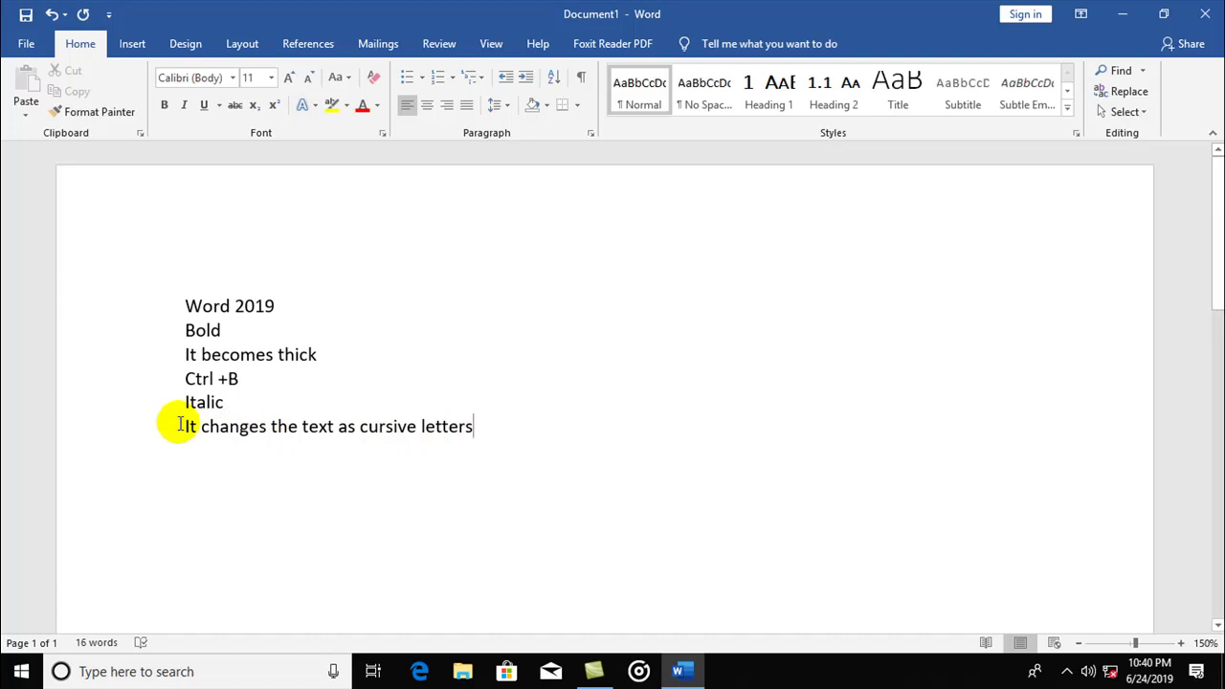
# Step: Make the line 'It changes the text as cursive letters' italic
pyautogui.moveTo(178, 426); pyautogui.dragTo(500, 424)
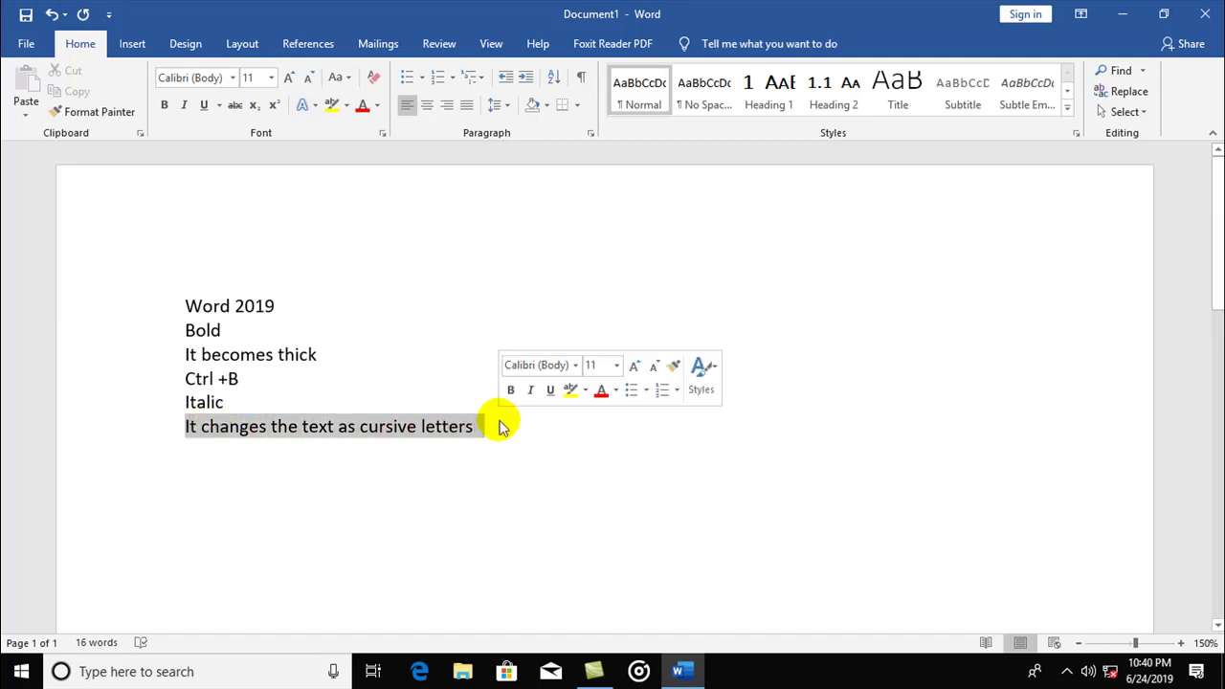
pyautogui.click(185, 105)
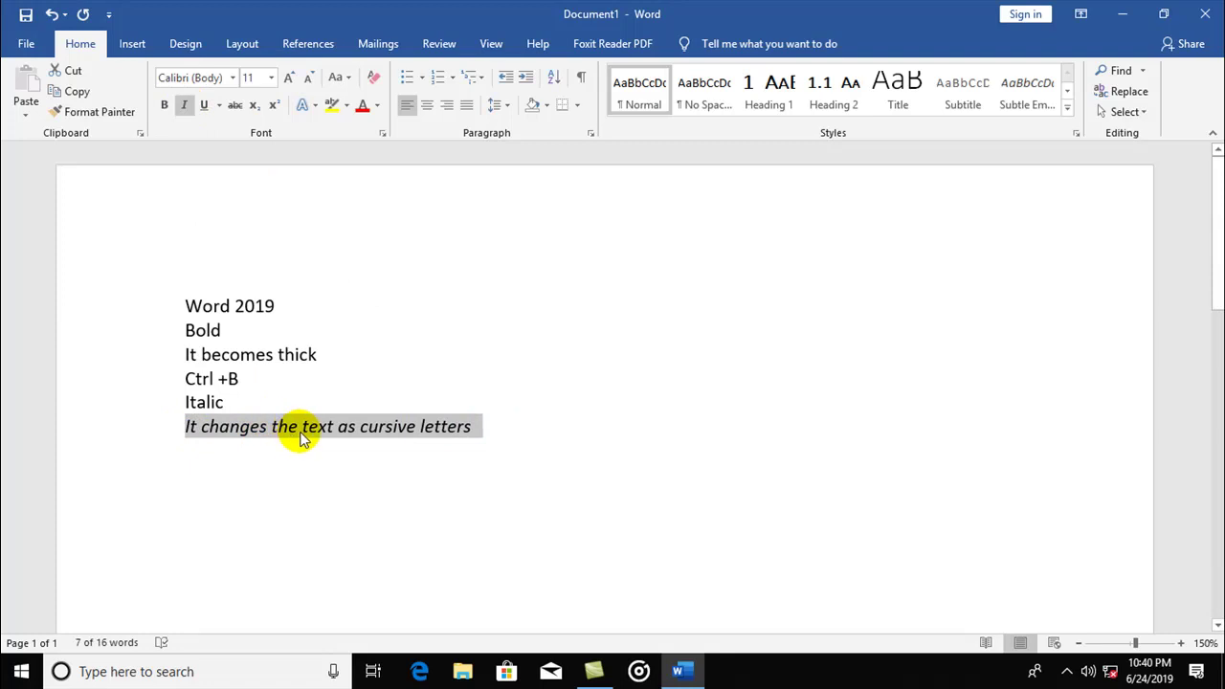
pyautogui.click(485, 425)
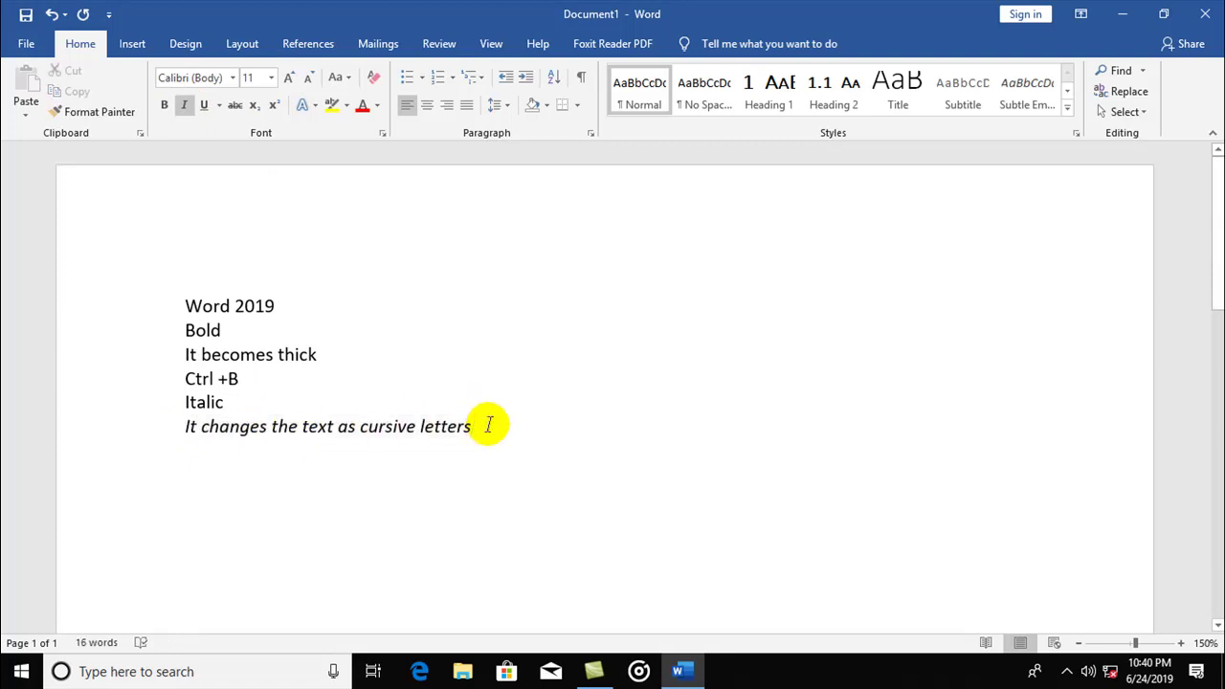
# Step: Add the lines 'Ctrl + I' and 'Underline' below it
pyautogui.press('Return')
pyautogui.write('C')
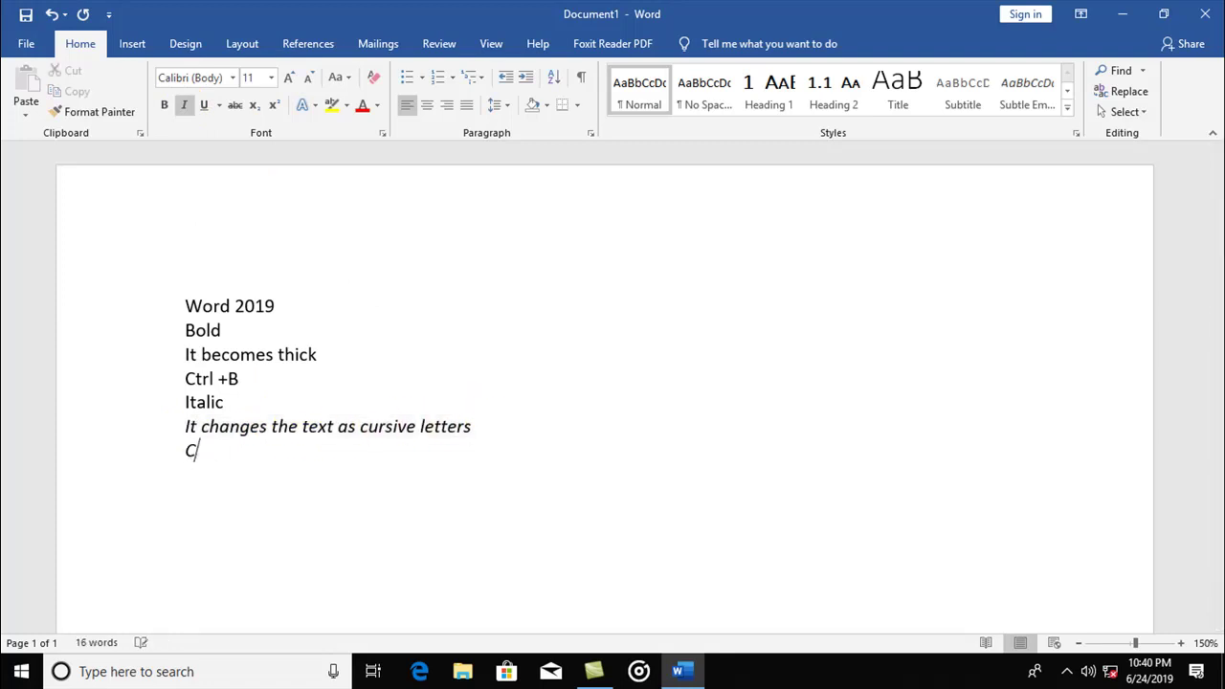
pyautogui.write('trl + I')
pyautogui.press('Return')
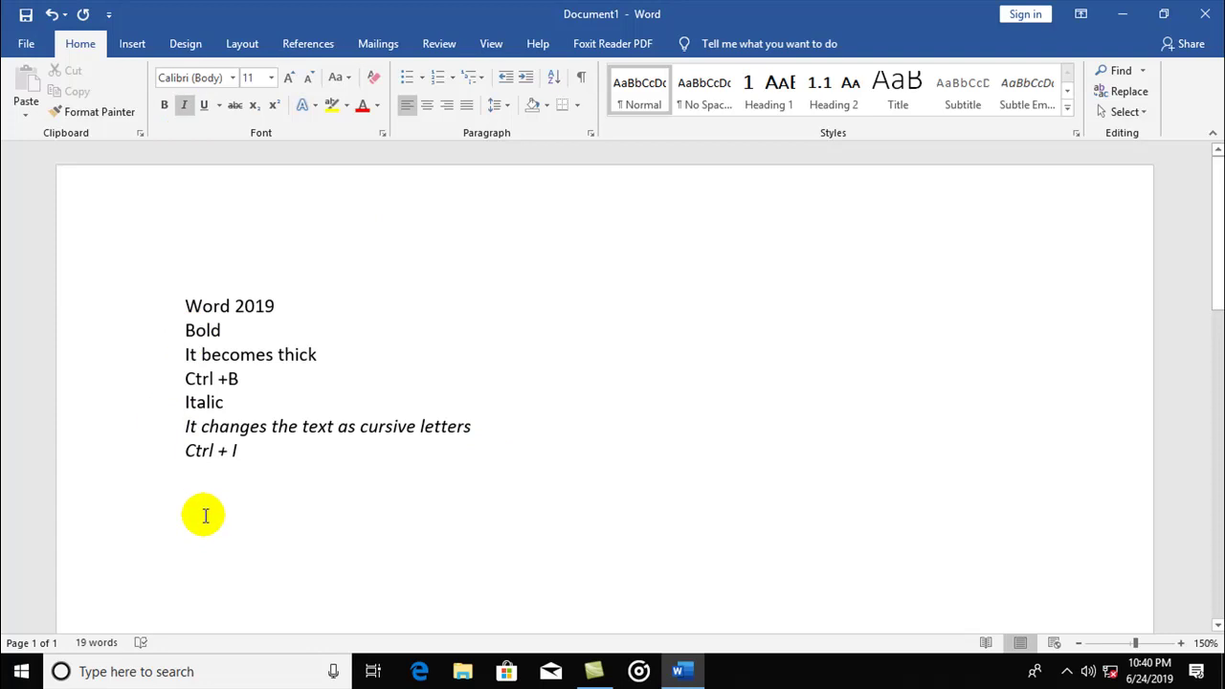
pyautogui.write('Underline')
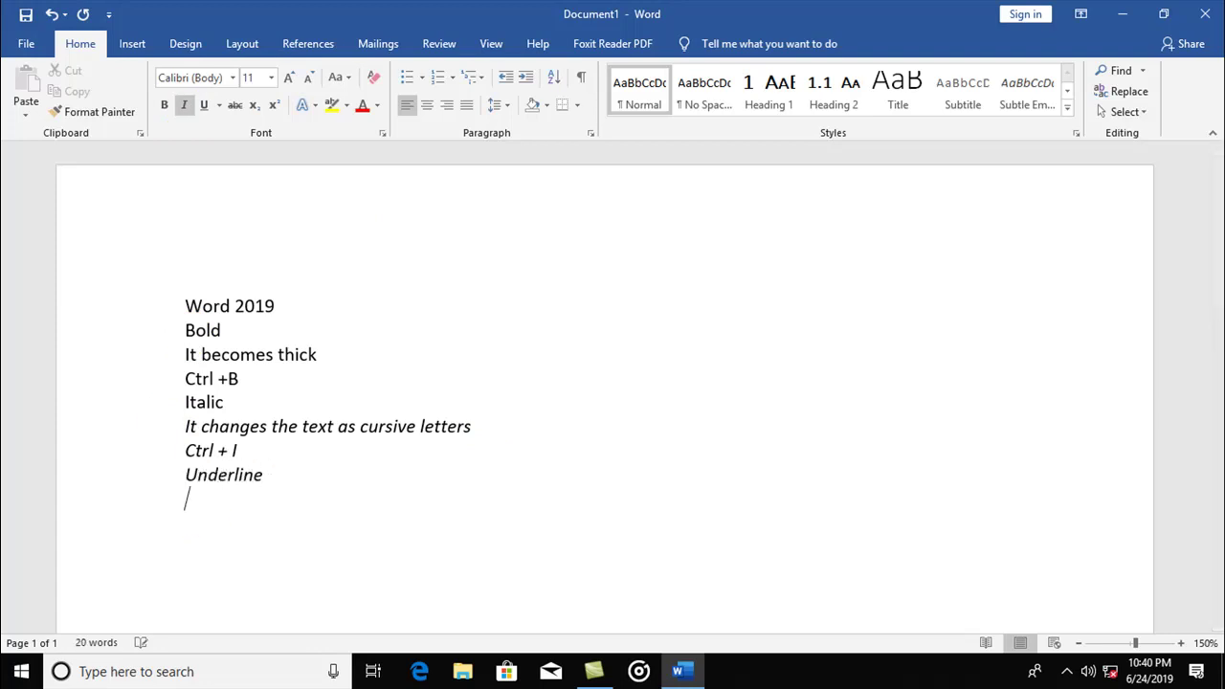
pyautogui.press('Return')
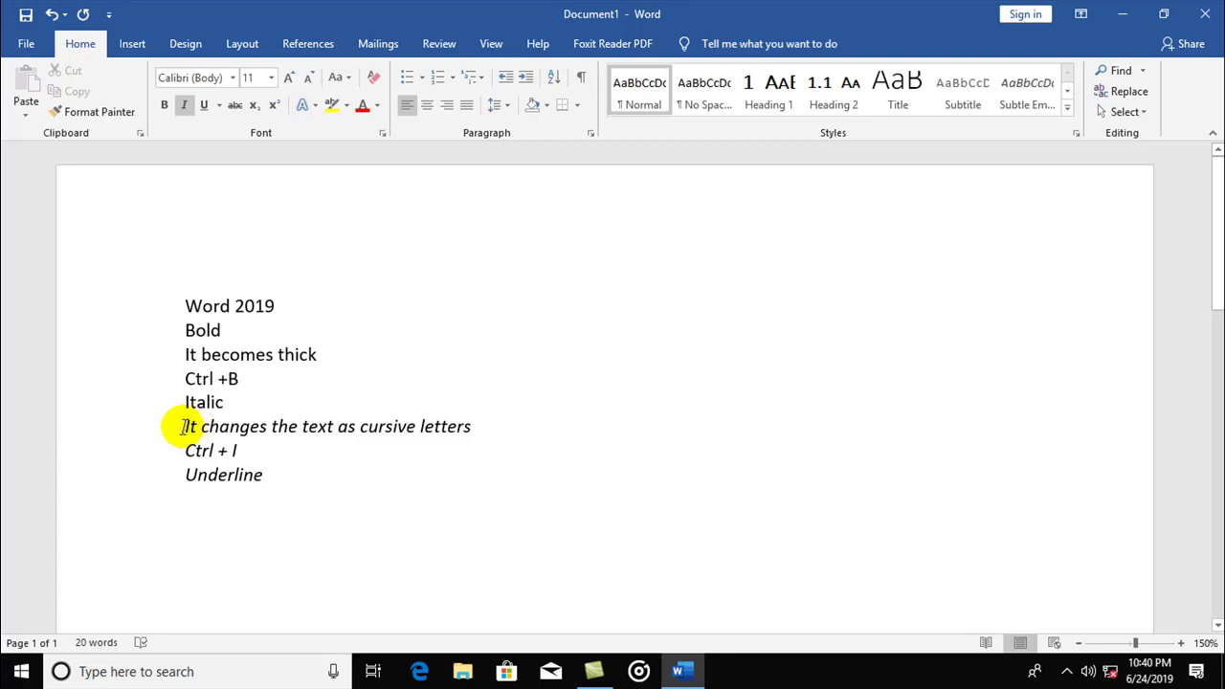
# Step: Underline the cursive-letters line, then start typing 'Ctrl + U' on an empty line lower down
pyautogui.moveTo(182, 427); pyautogui.dragTo(481, 430)
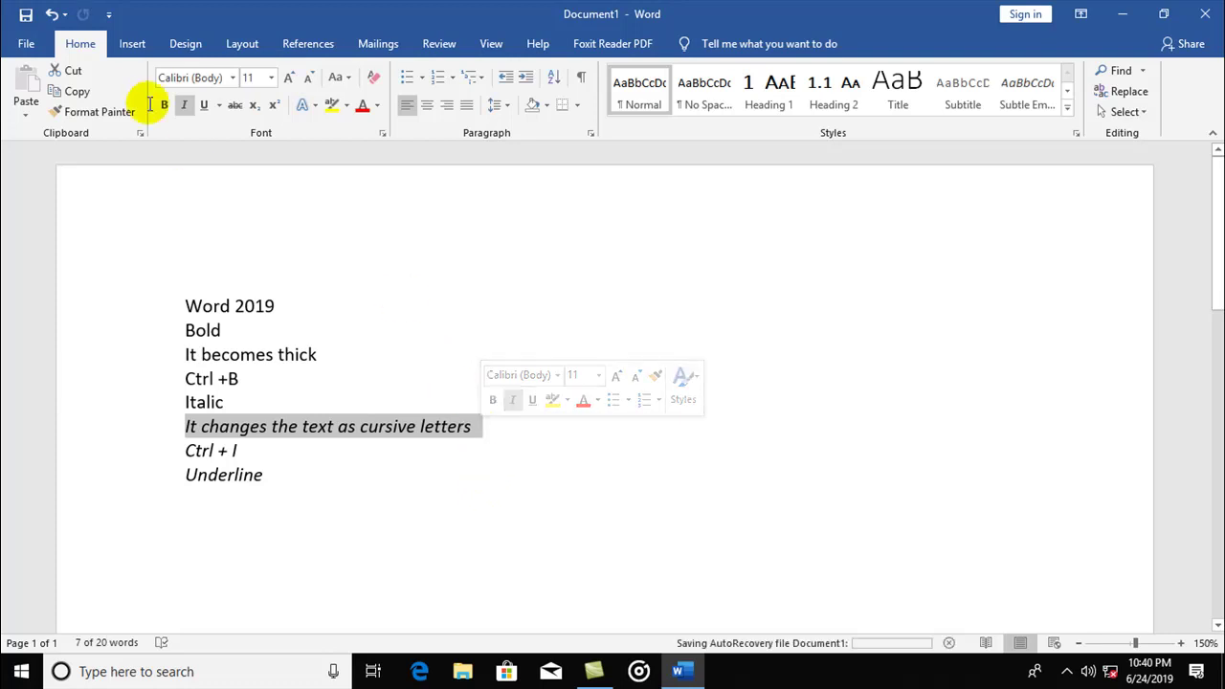
pyautogui.click(201, 107)
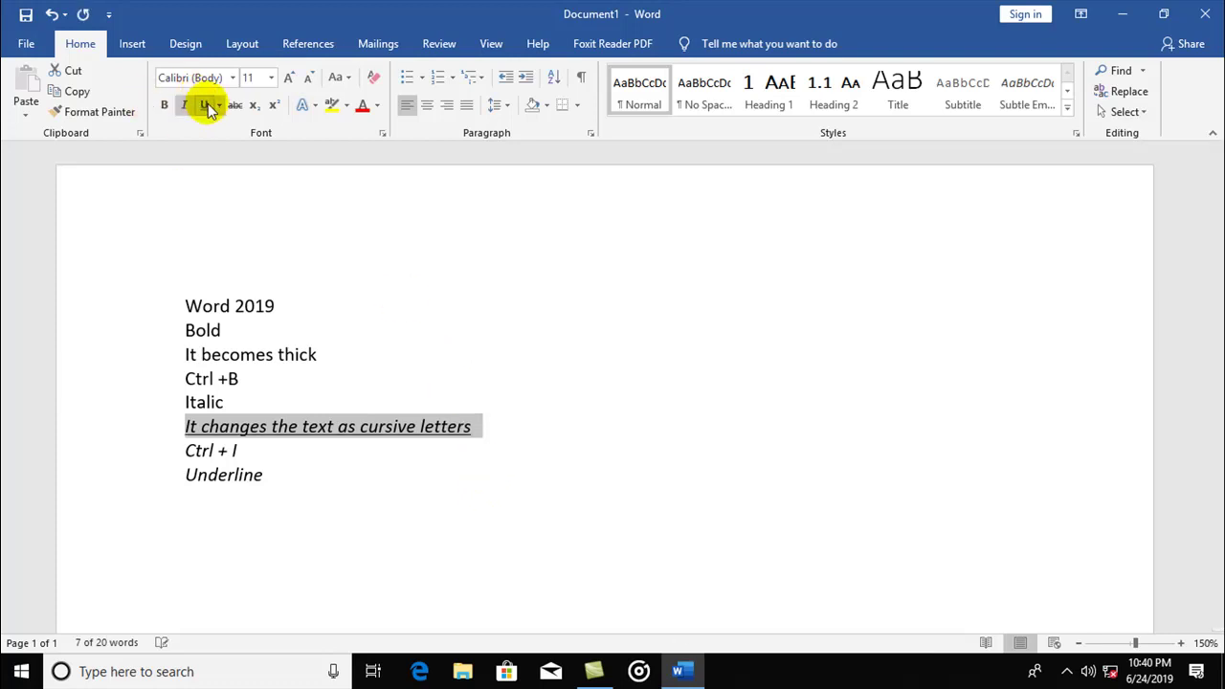
pyautogui.click(405, 548)
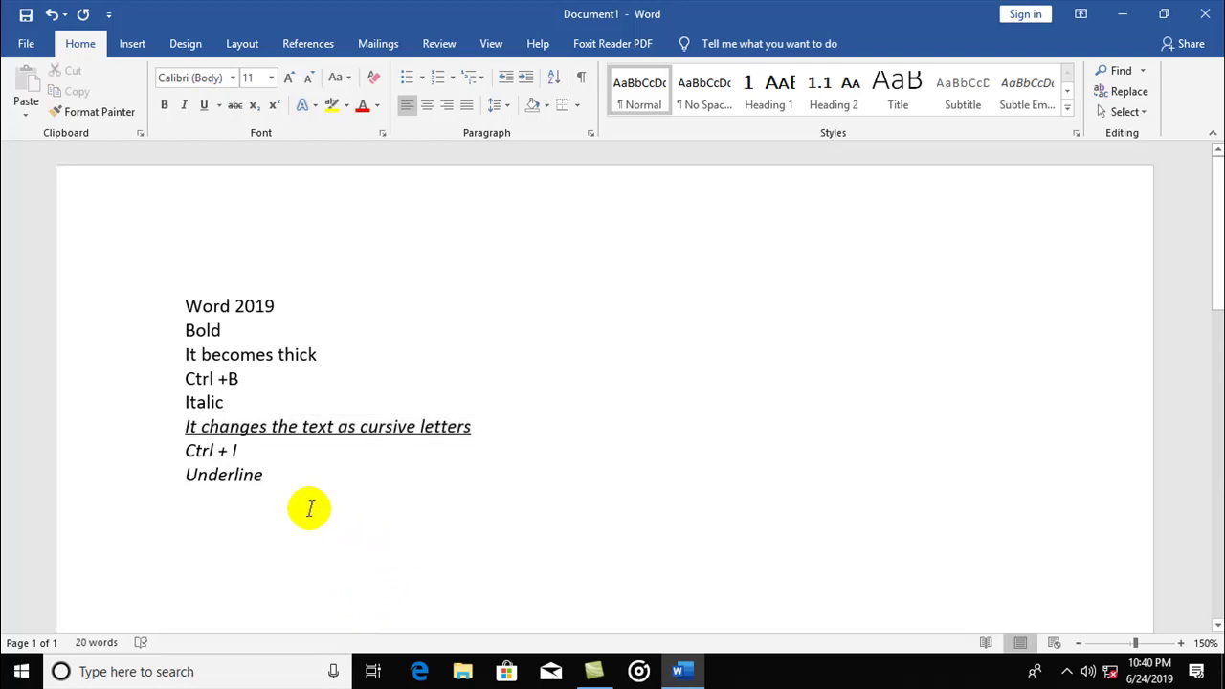
pyautogui.write('Ctrl + U')
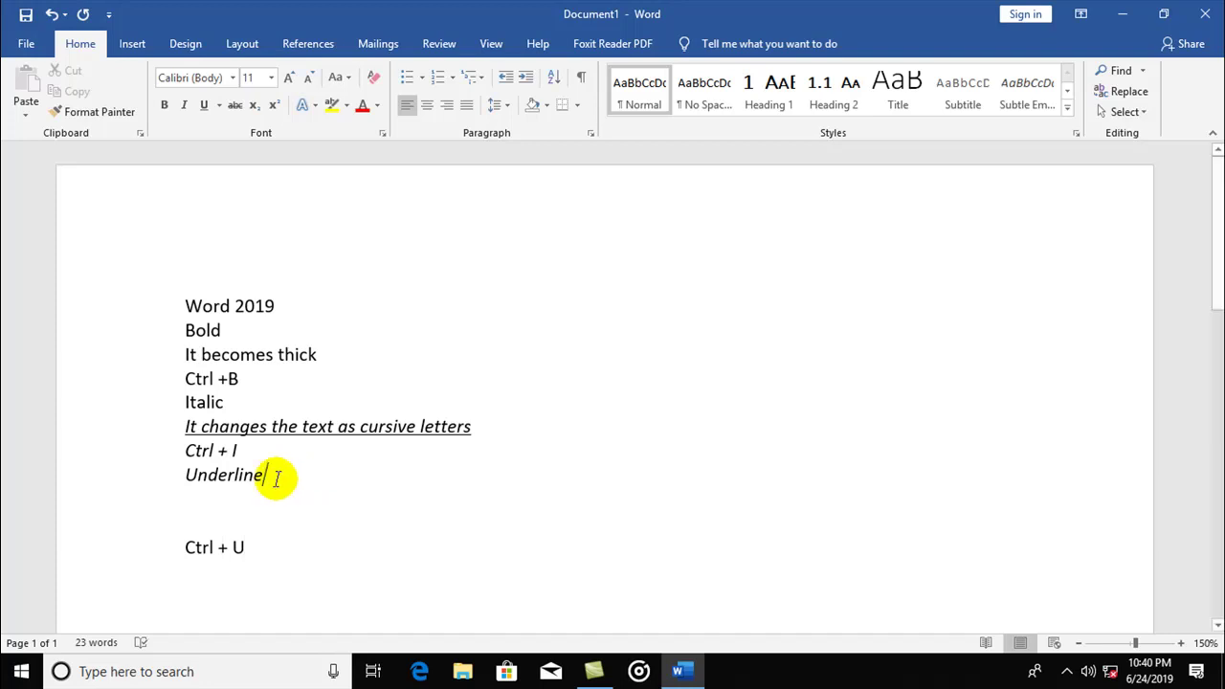
# Step: Underline the word 'Underline' and reapply the underline to the cursive-letters line
pyautogui.moveTo(273, 476); pyautogui.dragTo(187, 479)
pyautogui.hotkey('ctrl', 'u')
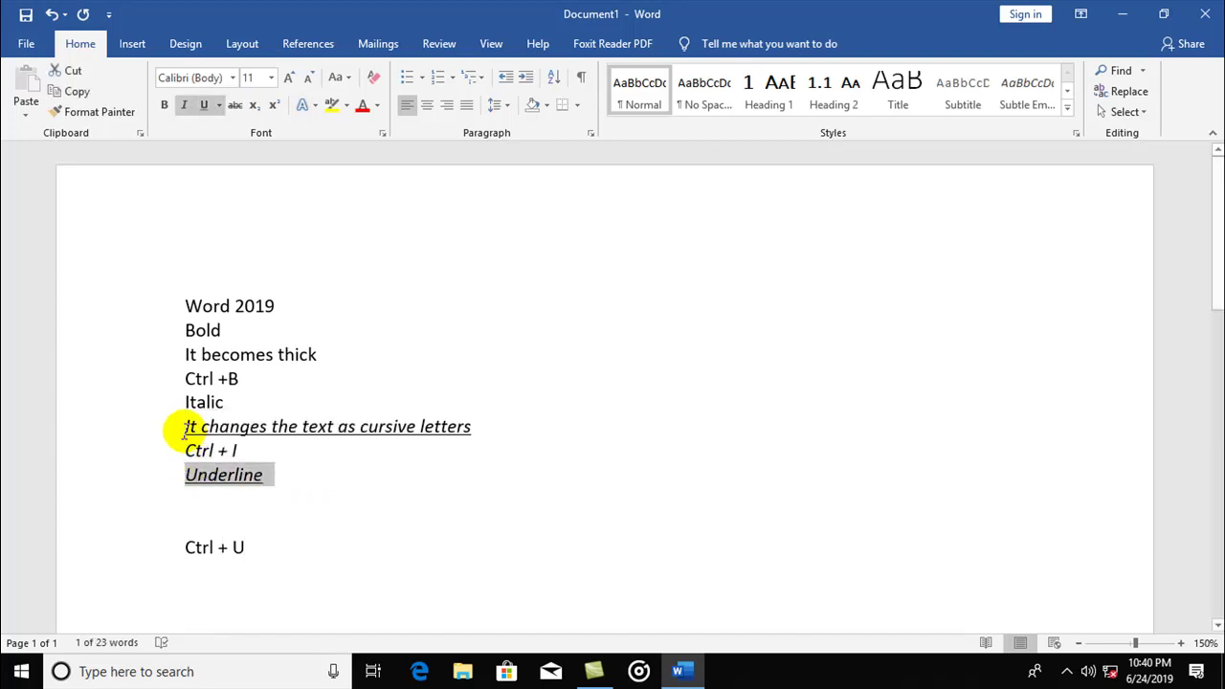
pyautogui.moveTo(185, 427); pyautogui.dragTo(498, 434)
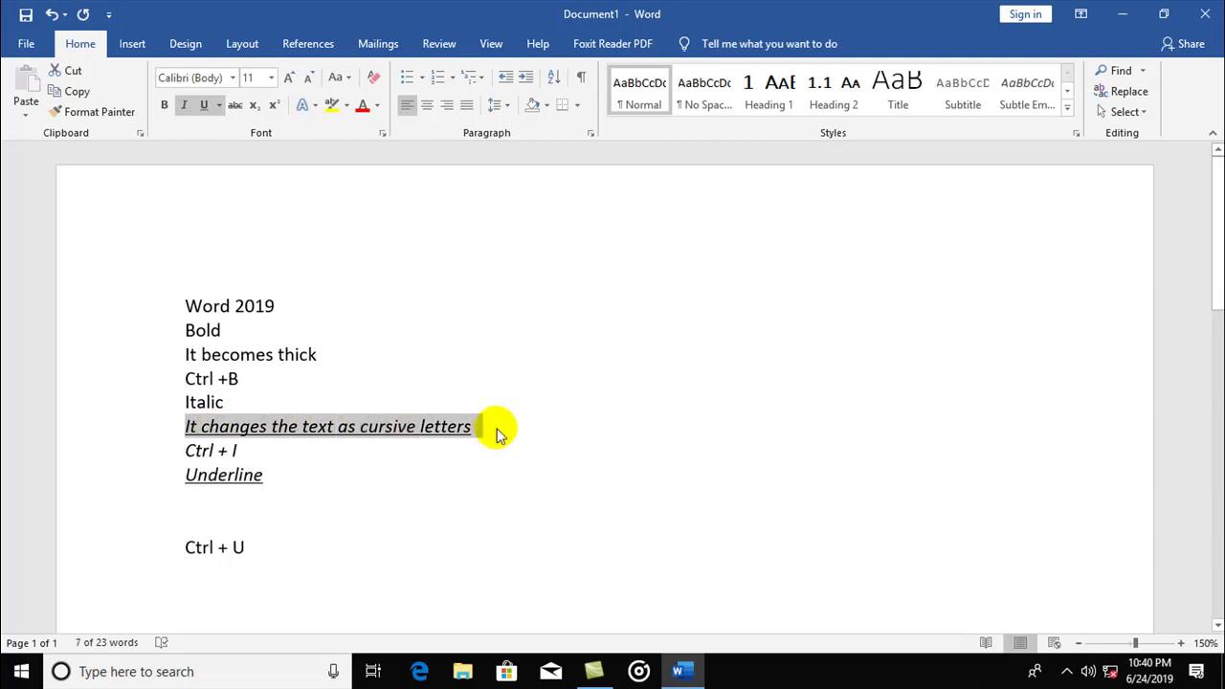
pyautogui.hotkey('ctrl', 'u')
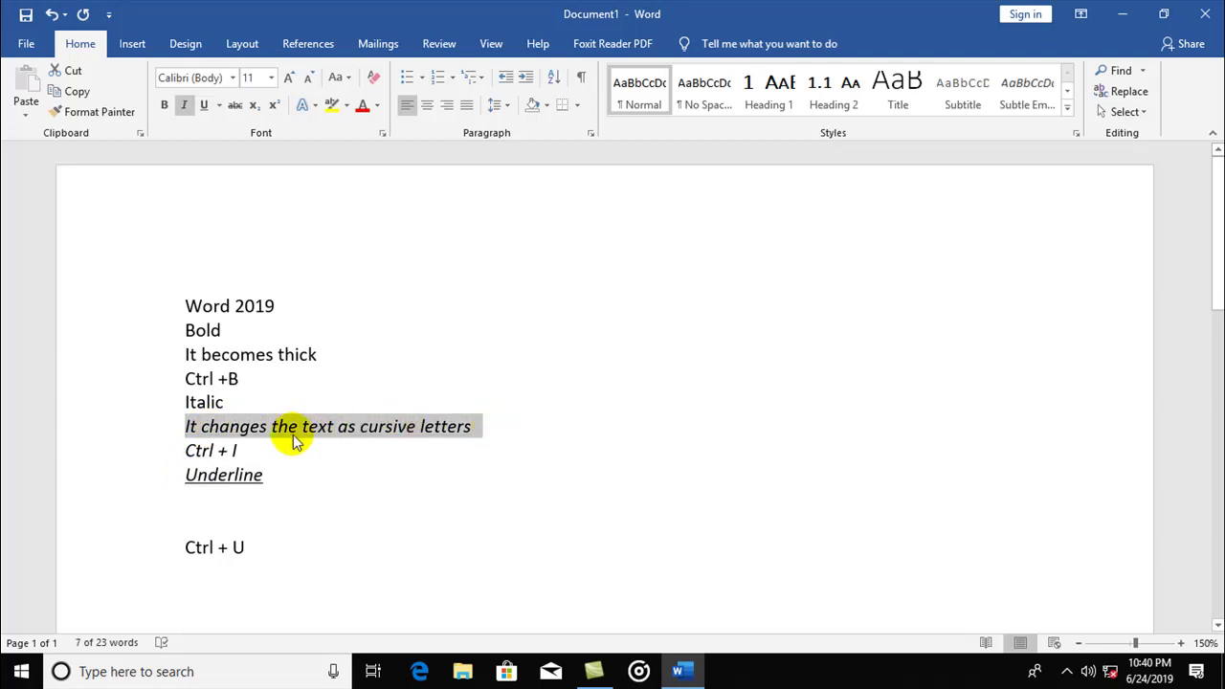
pyautogui.hotkey('ctrl', 'u')
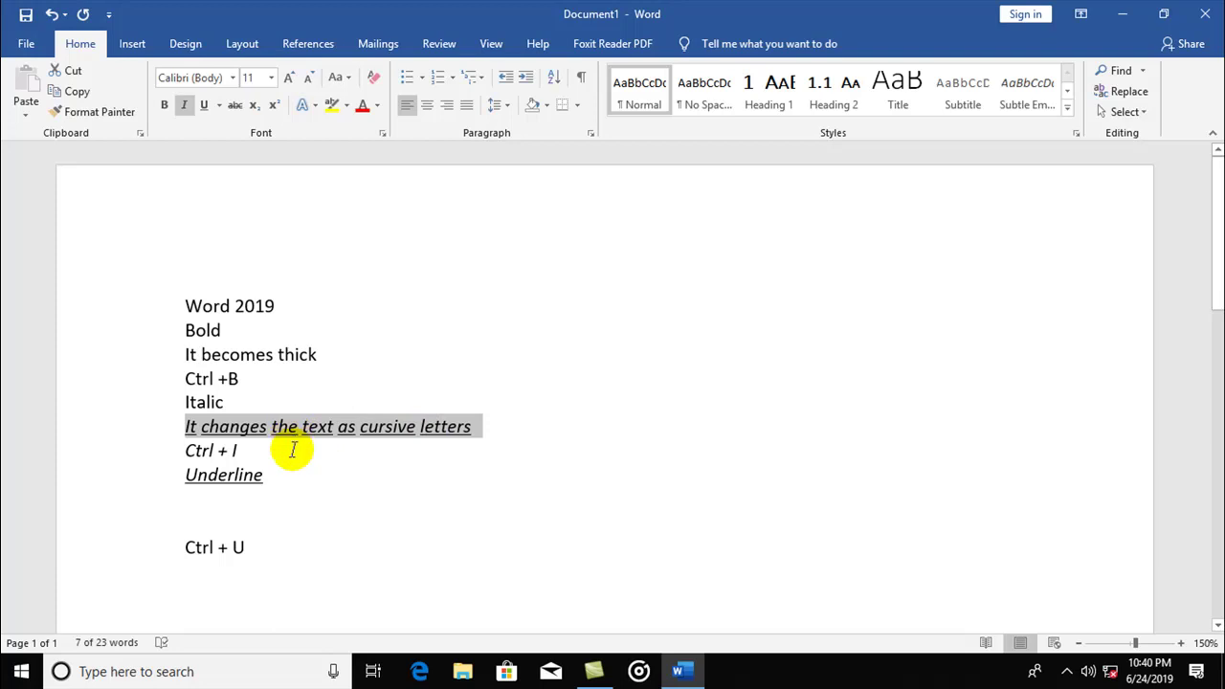
# Step: Add a 'Ctrl + Shift +W' line below 'Ctrl + U' and select 'It becomes thick'
pyautogui.click(285, 553)
pyautogui.press('Return')
pyautogui.write('Ctrl +')
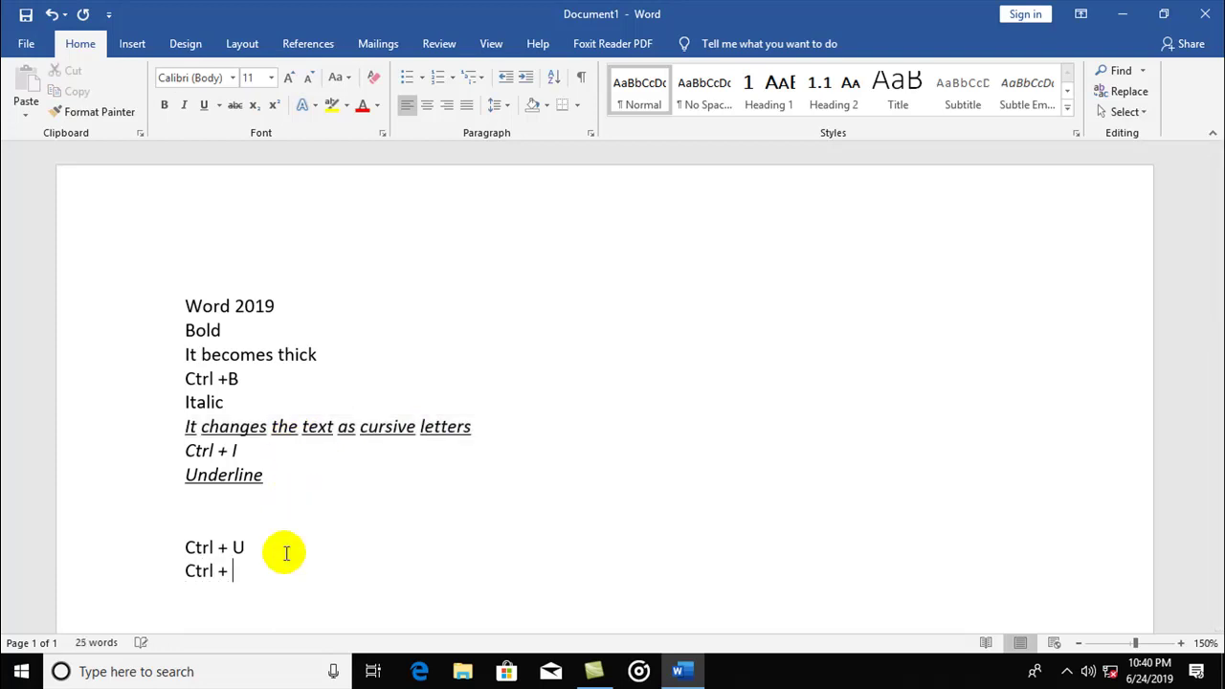
pyautogui.write(' Shift +W')
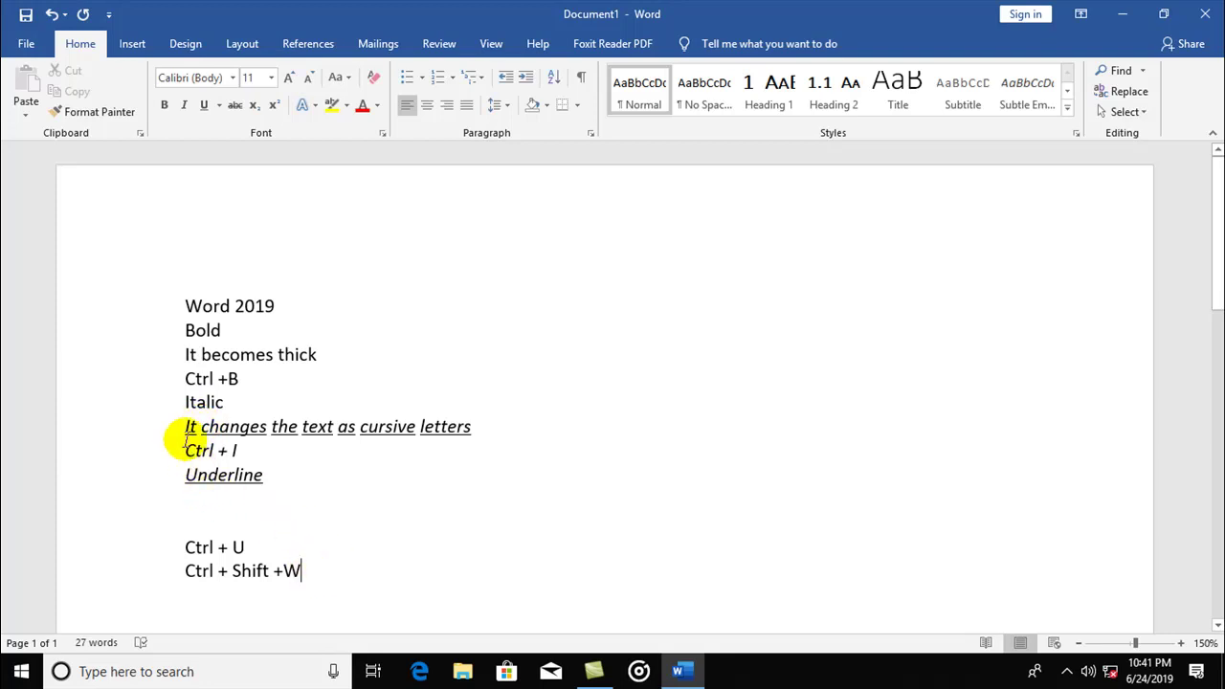
pyautogui.moveTo(186, 432); pyautogui.dragTo(477, 428)
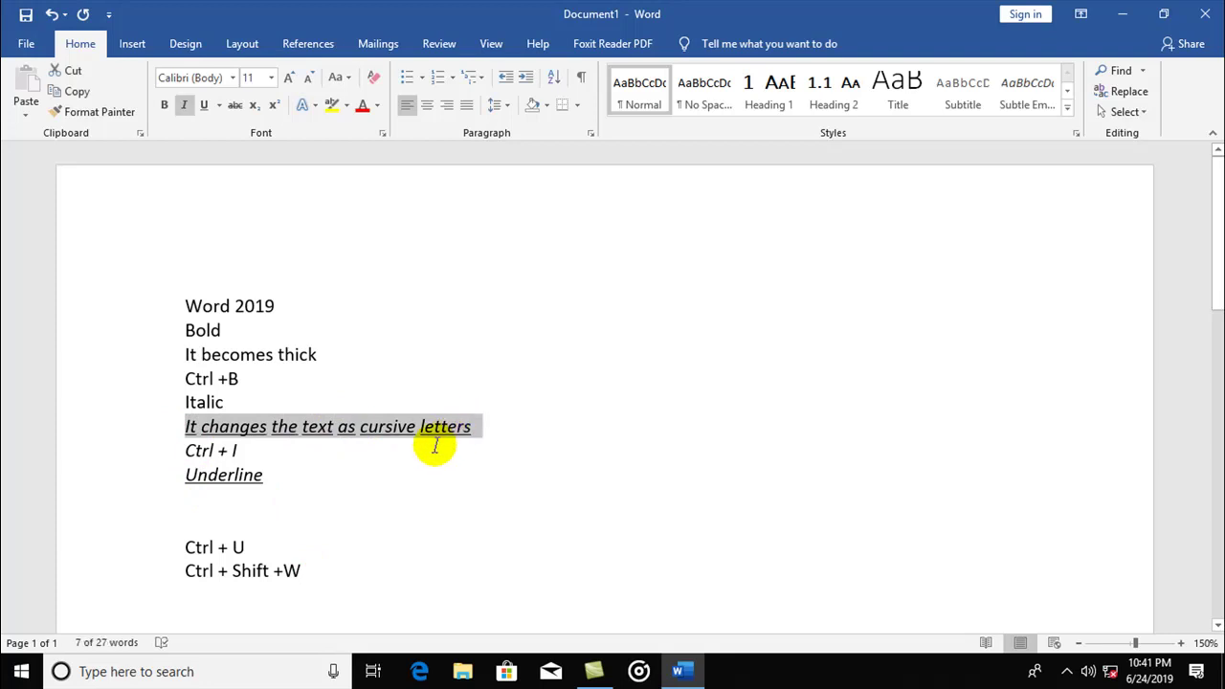
pyautogui.click(355, 550)
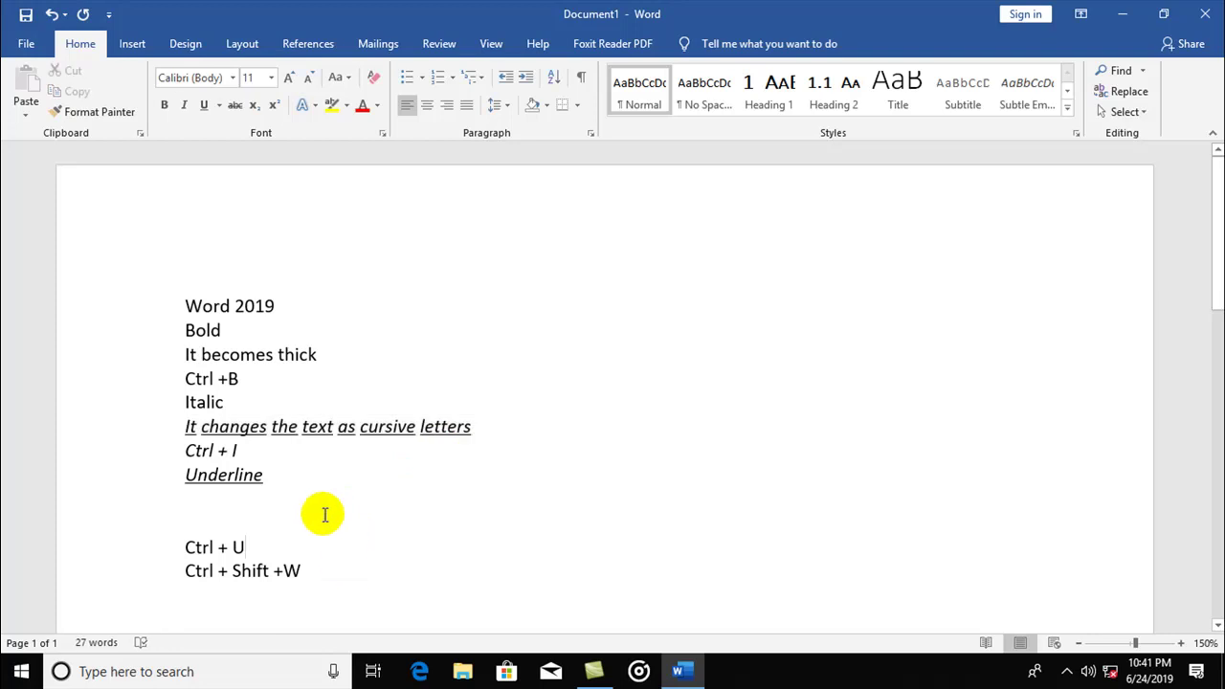
pyautogui.click(187, 355)
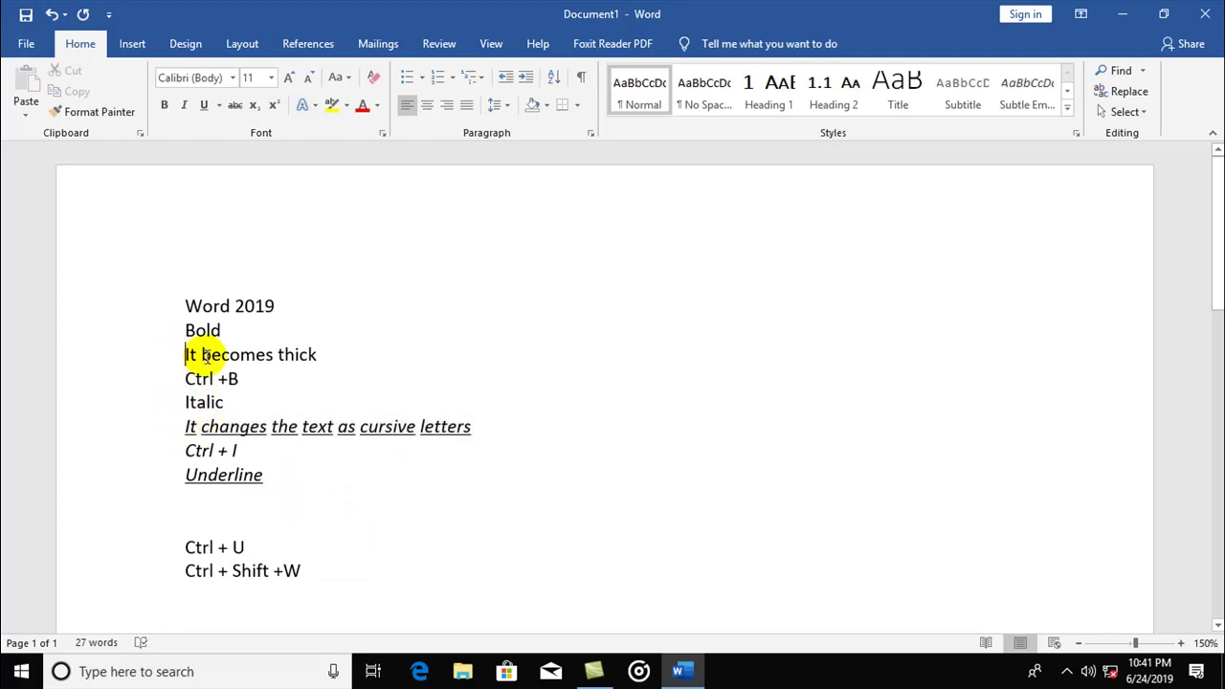
pyautogui.moveTo(204, 356); pyautogui.dragTo(347, 353)
# Step: Give 'It becomes thick' the wavy underline style in dark red
pyautogui.click(219, 107)
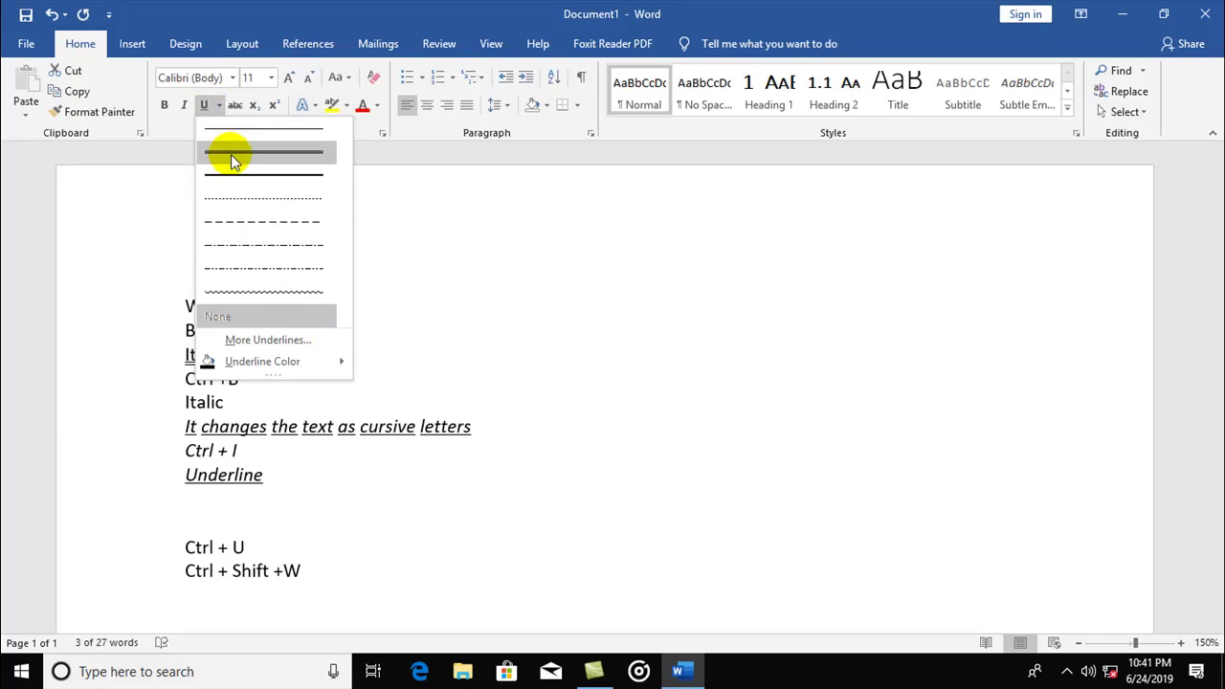
pyautogui.click(253, 291)
pyautogui.click(219, 105)
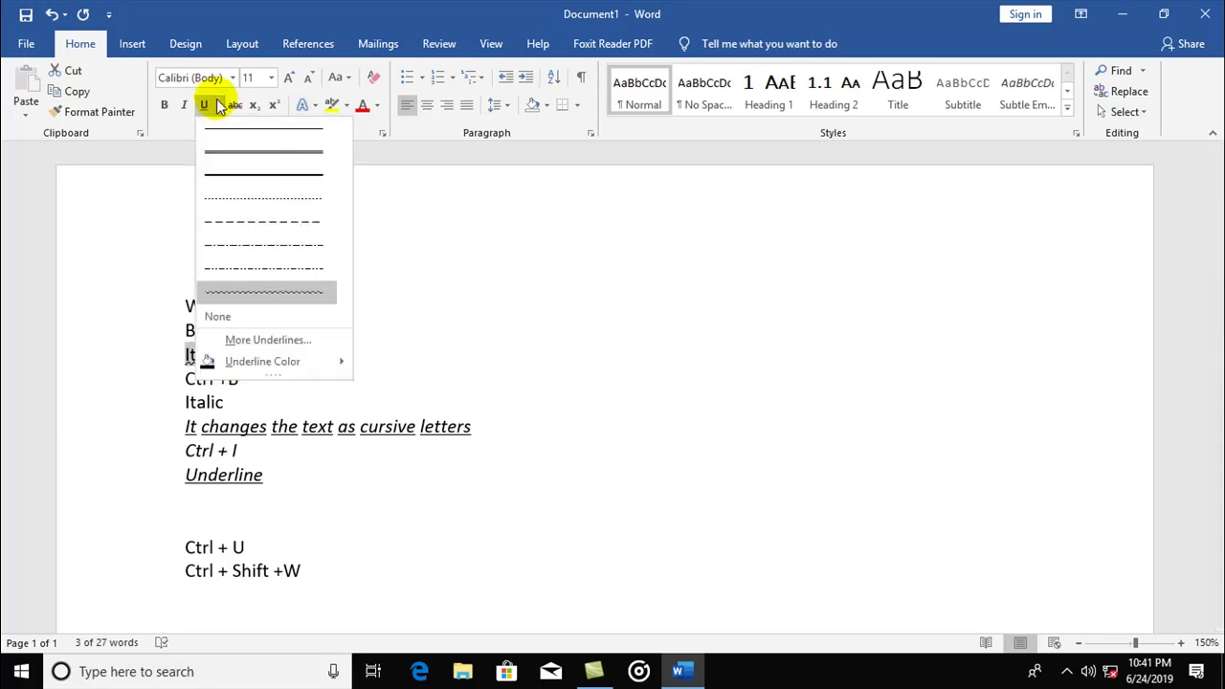
pyautogui.moveTo(262, 362)
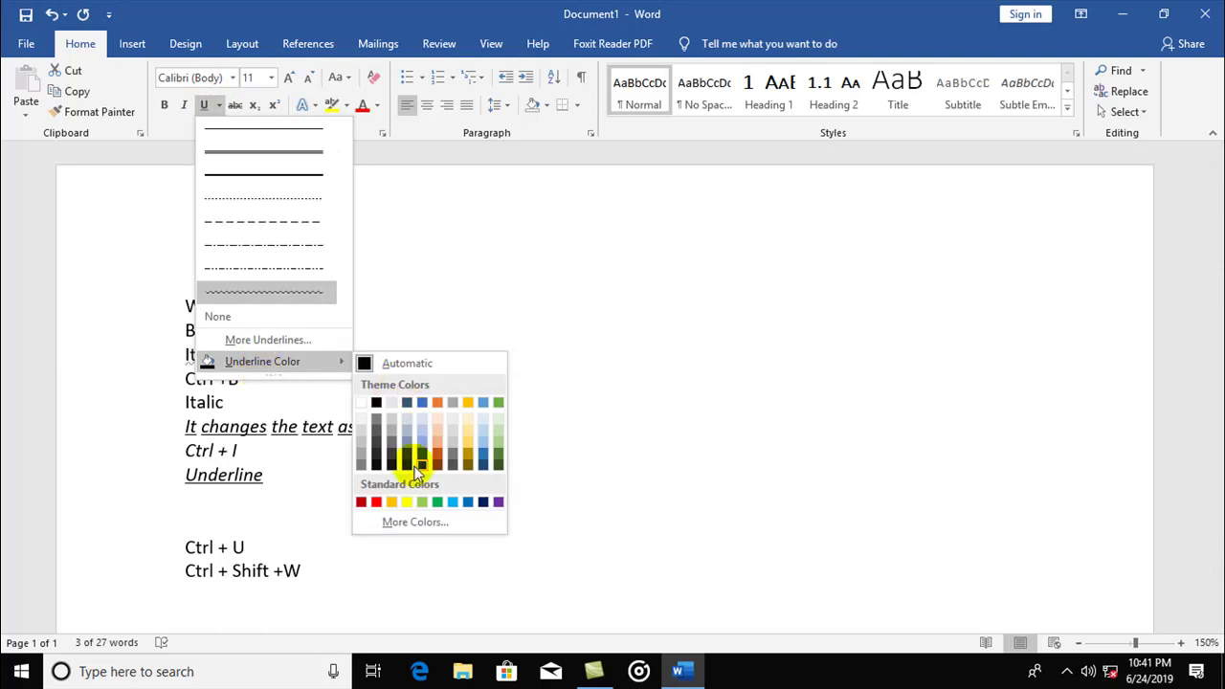
pyautogui.click(362, 504)
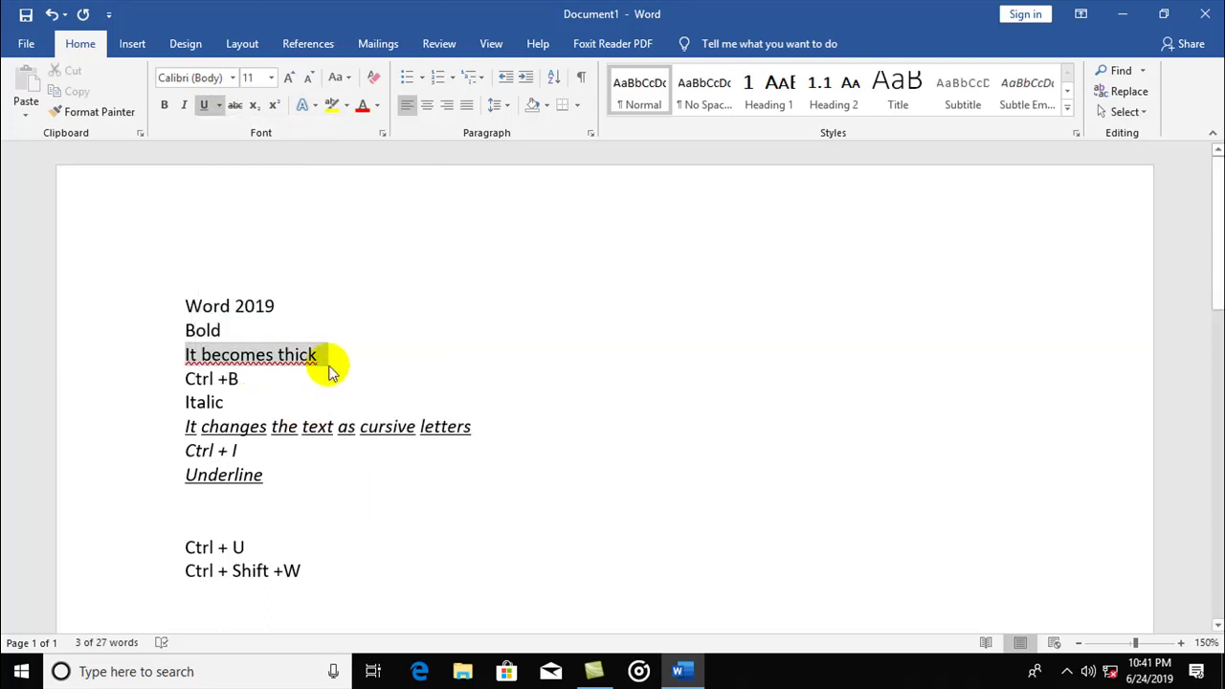
pyautogui.click(355, 356)
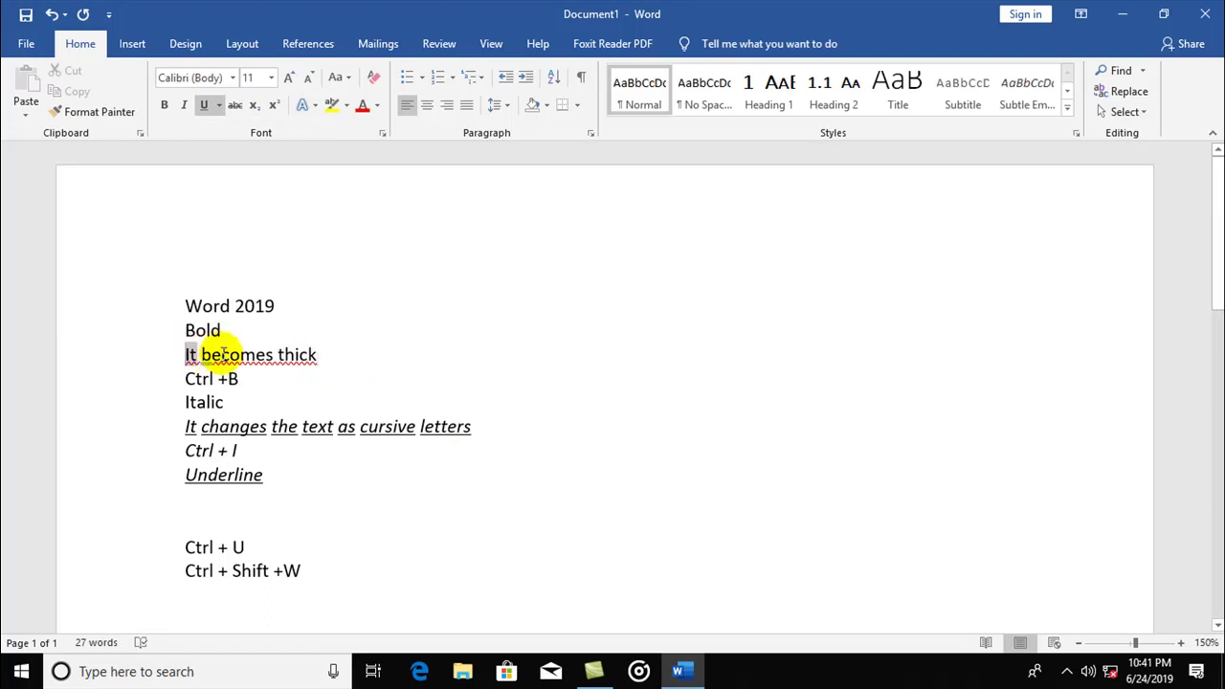
# Step: Enter =rand(10,10) on a new line below 'Ctrl + Shift +W' to generate sample paragraphs
pyautogui.moveTo(185, 354); pyautogui.dragTo(323, 354)
pyautogui.click(351, 368)
pyautogui.scroll(-2, 350, 364)
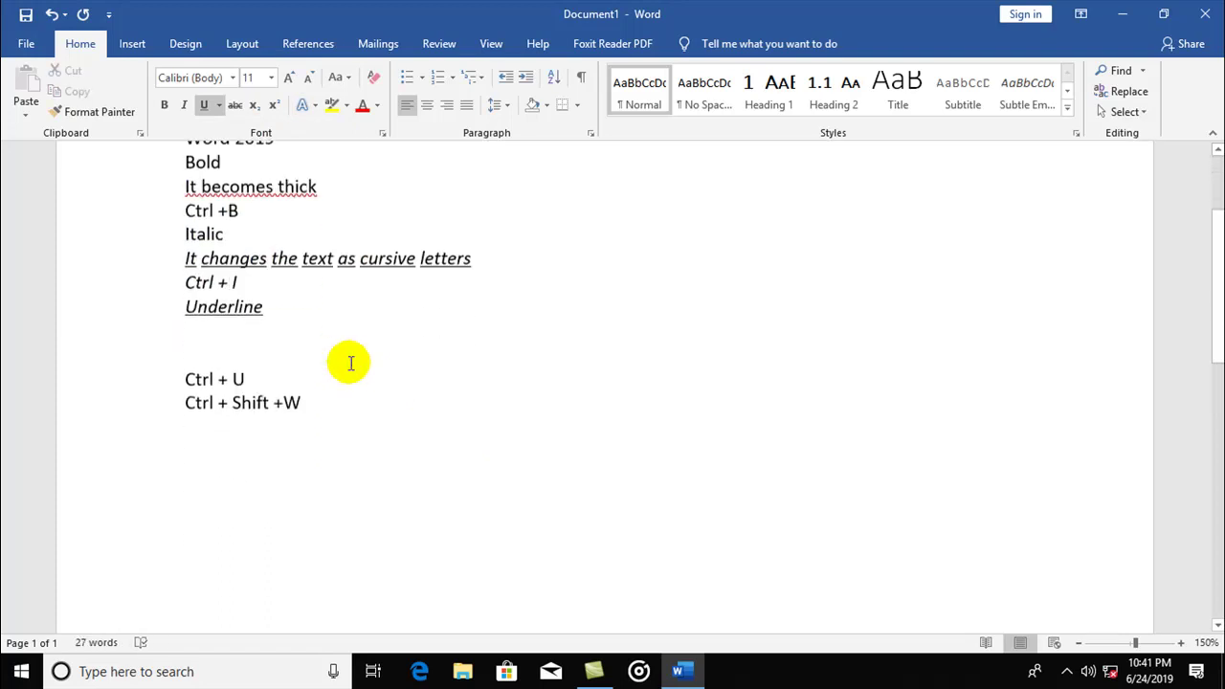
pyautogui.click(342, 381)
pyautogui.press('Return')
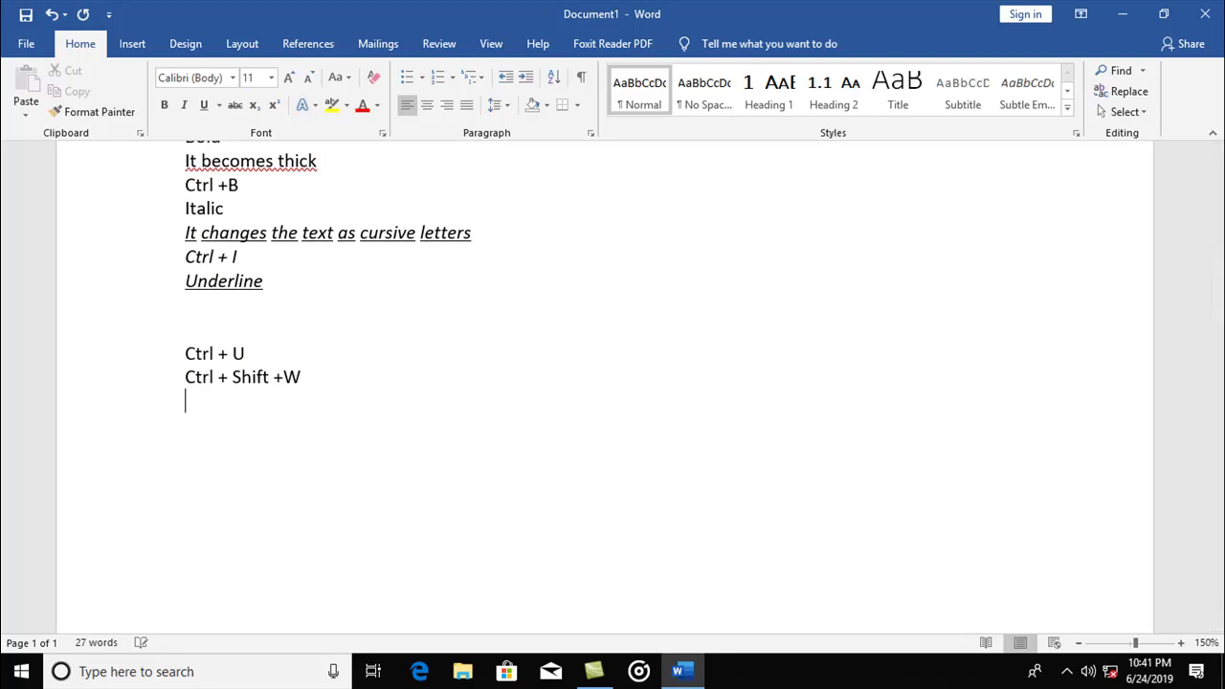
pyautogui.write('=rand(10,10')
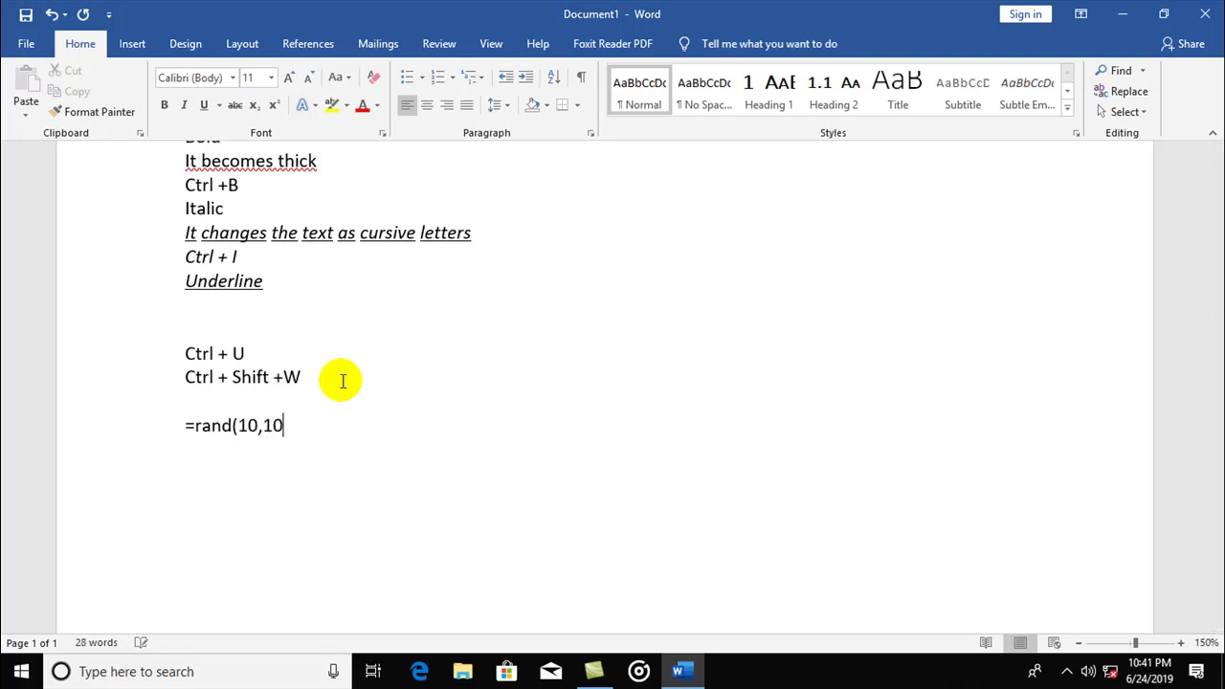
pyautogui.write(')')
pyautogui.press('Return')
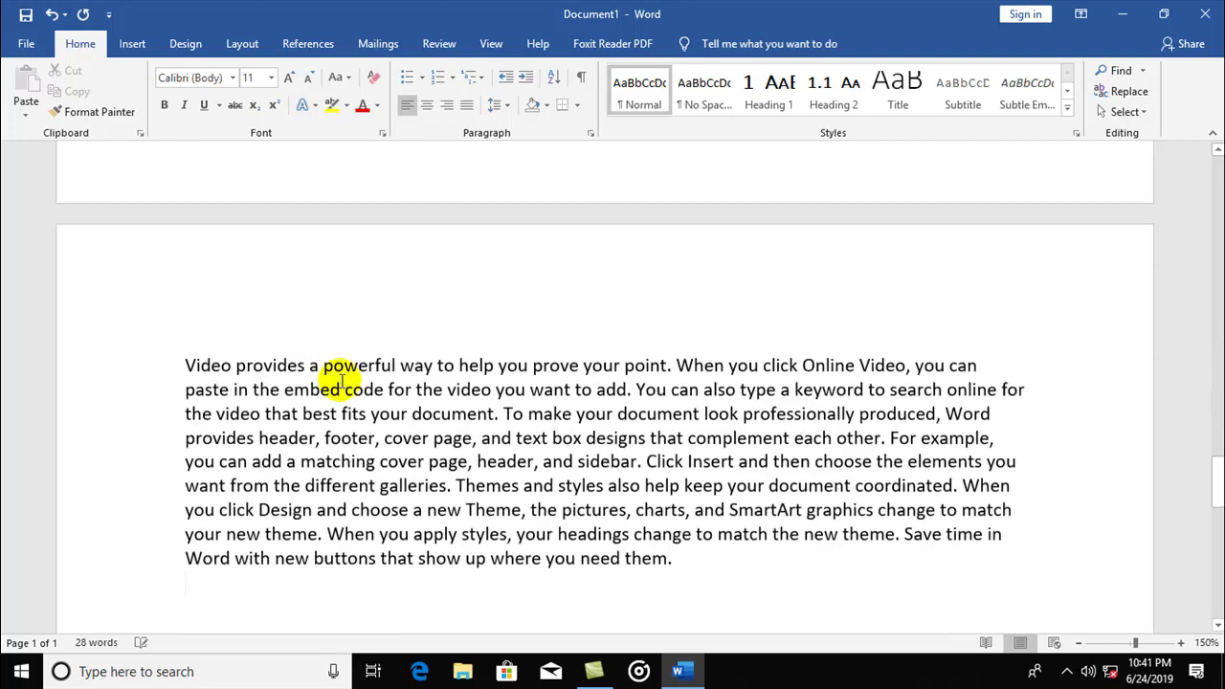
pyautogui.scroll(5, 341, 381)
pyautogui.scroll(5, 342, 381)
pyautogui.scroll(5, 342, 381)
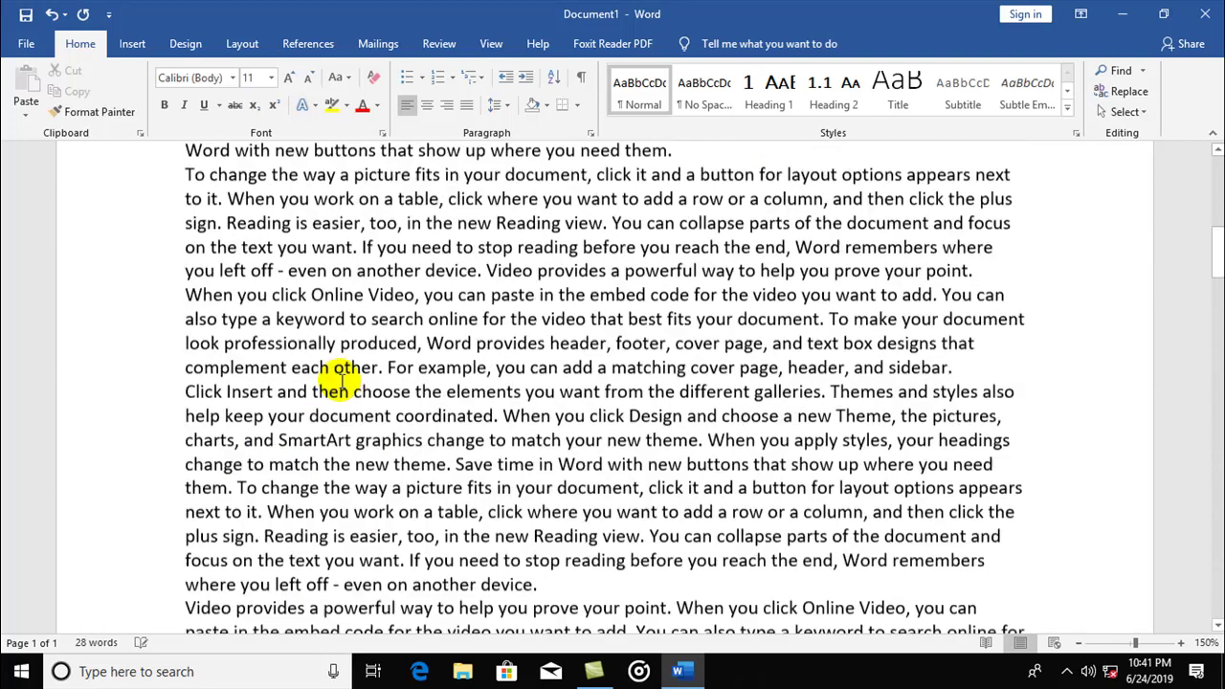
pyautogui.scroll(5, 342, 381)
pyautogui.scroll(-2, 363, 355)
pyautogui.scroll(-2, 386, 323)
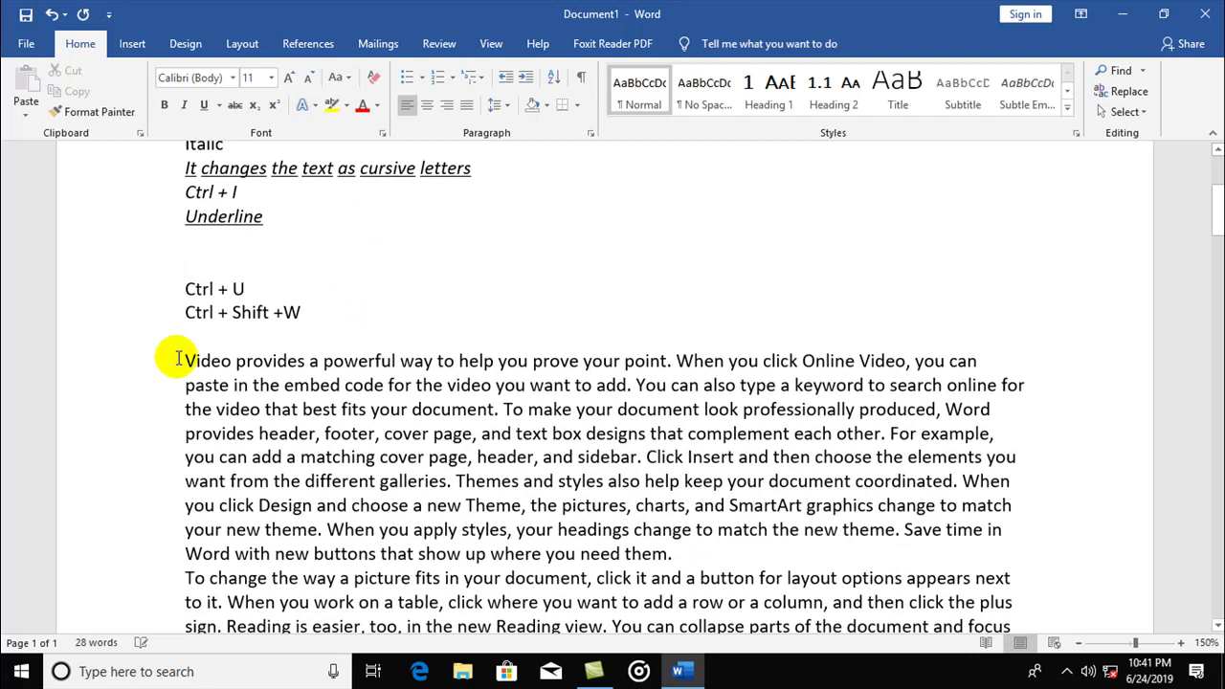
# Step: Switch the first sample paragraph to all capitals and type 'SHIFT +F3' above it
pyautogui.moveTo(180, 359); pyautogui.dragTo(732, 559)
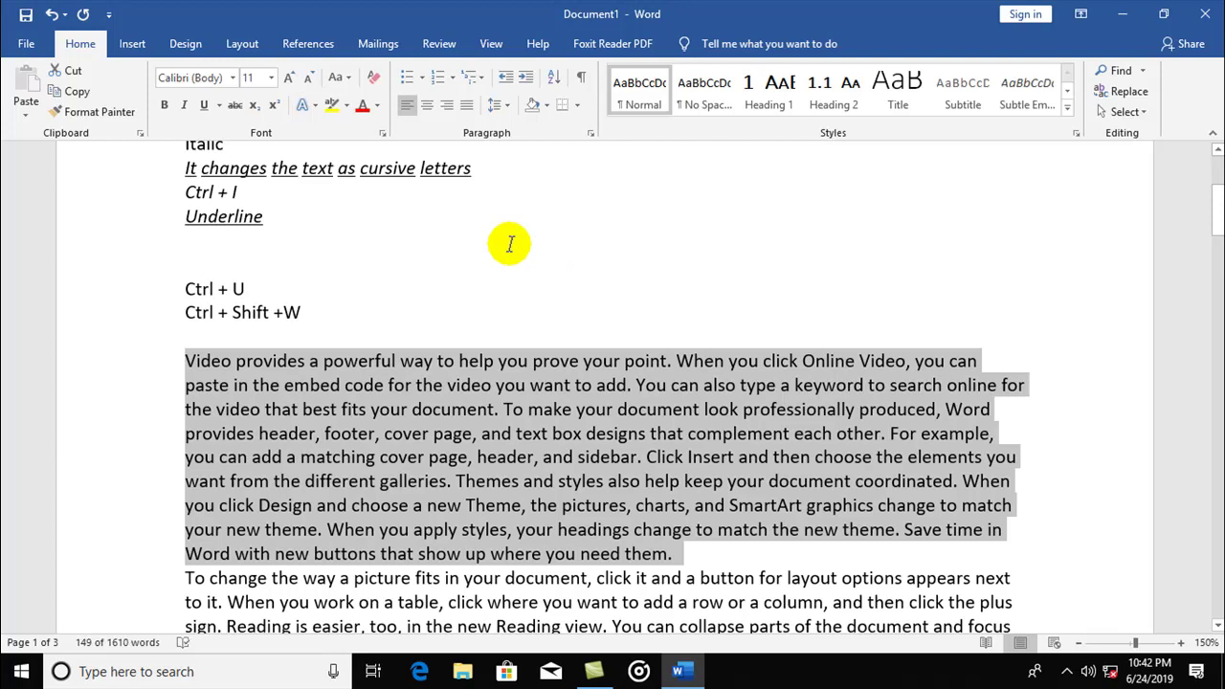
pyautogui.hotkey('ctrl', 'shift', 'a')
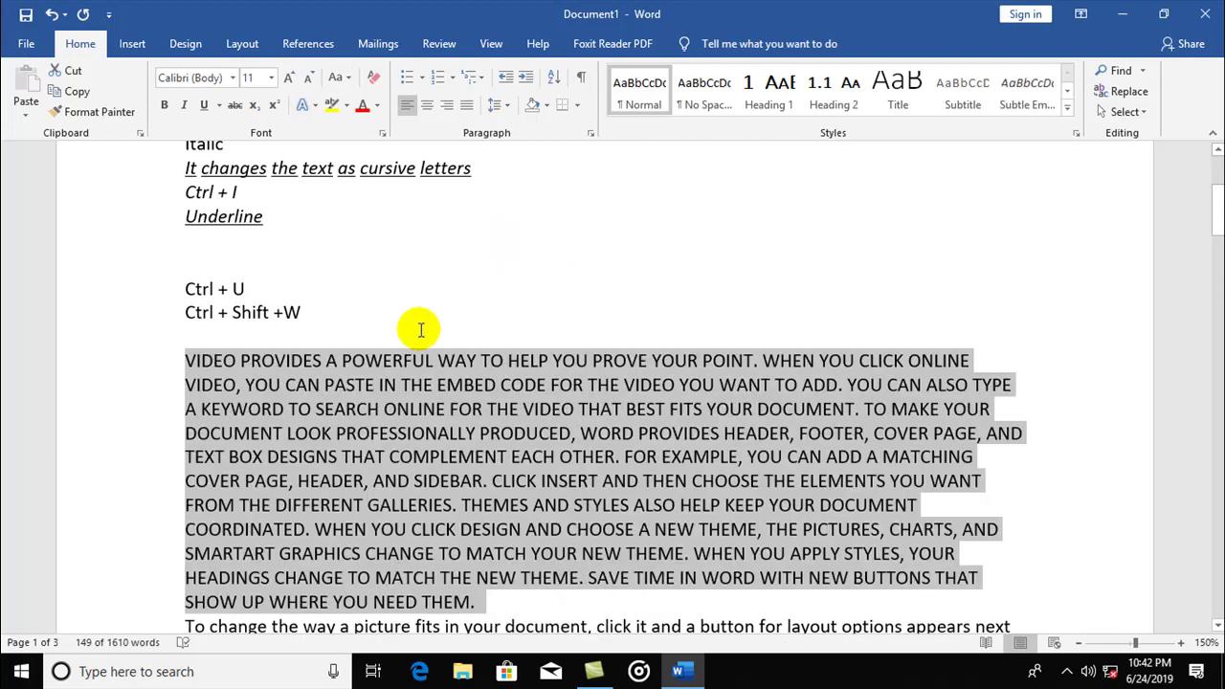
pyautogui.click(416, 331)
pyautogui.write('SHIFT +F#')
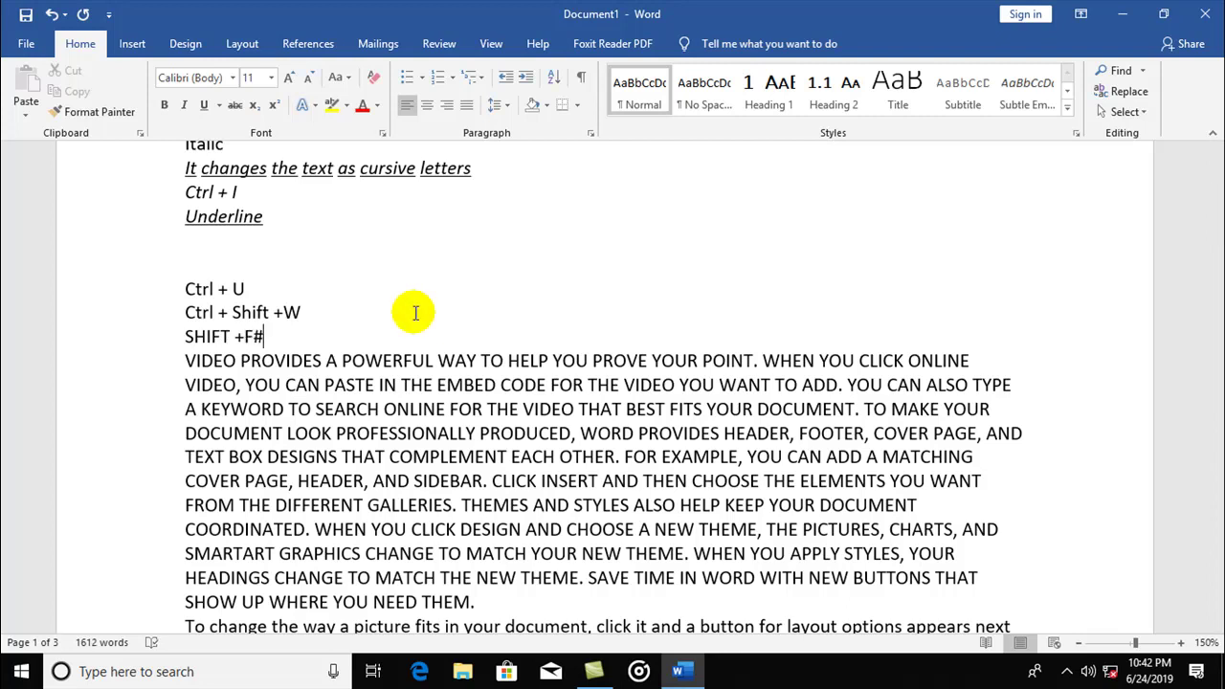
pyautogui.press('BackSpace')
pyautogui.write('3')
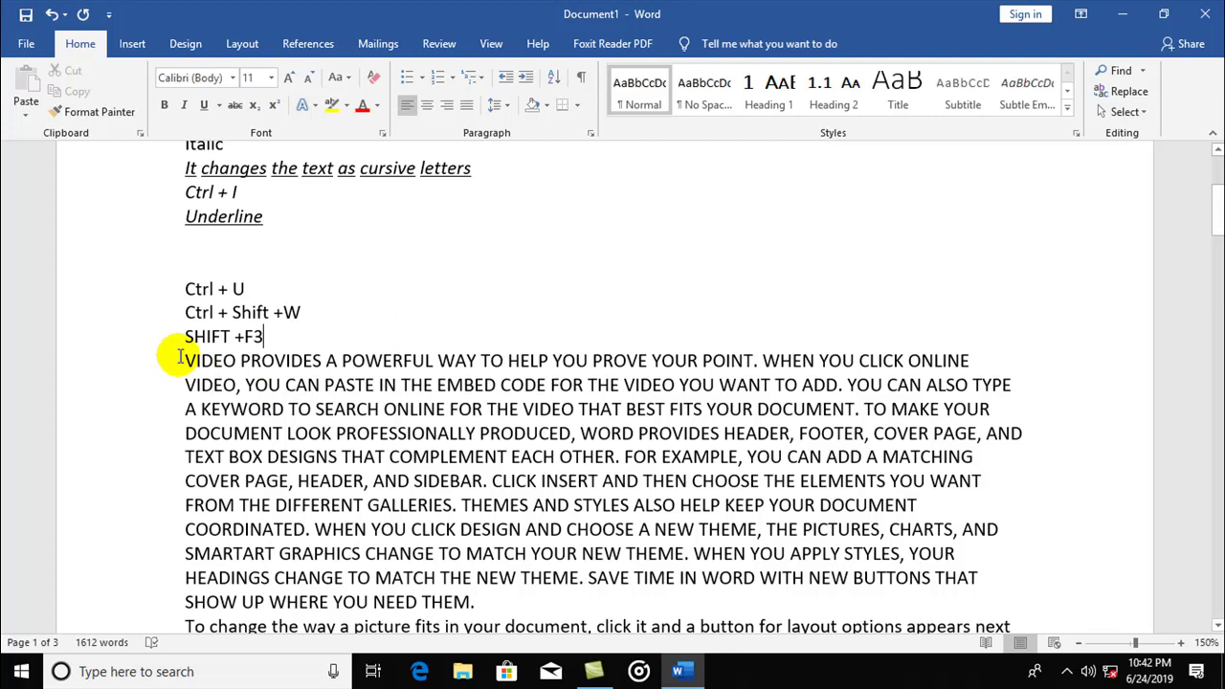
# Step: Cycle the paragraph's letter case twice with Shift+F3, through lowercase and sentence case
pyautogui.moveTo(185, 360); pyautogui.dragTo(522, 612)
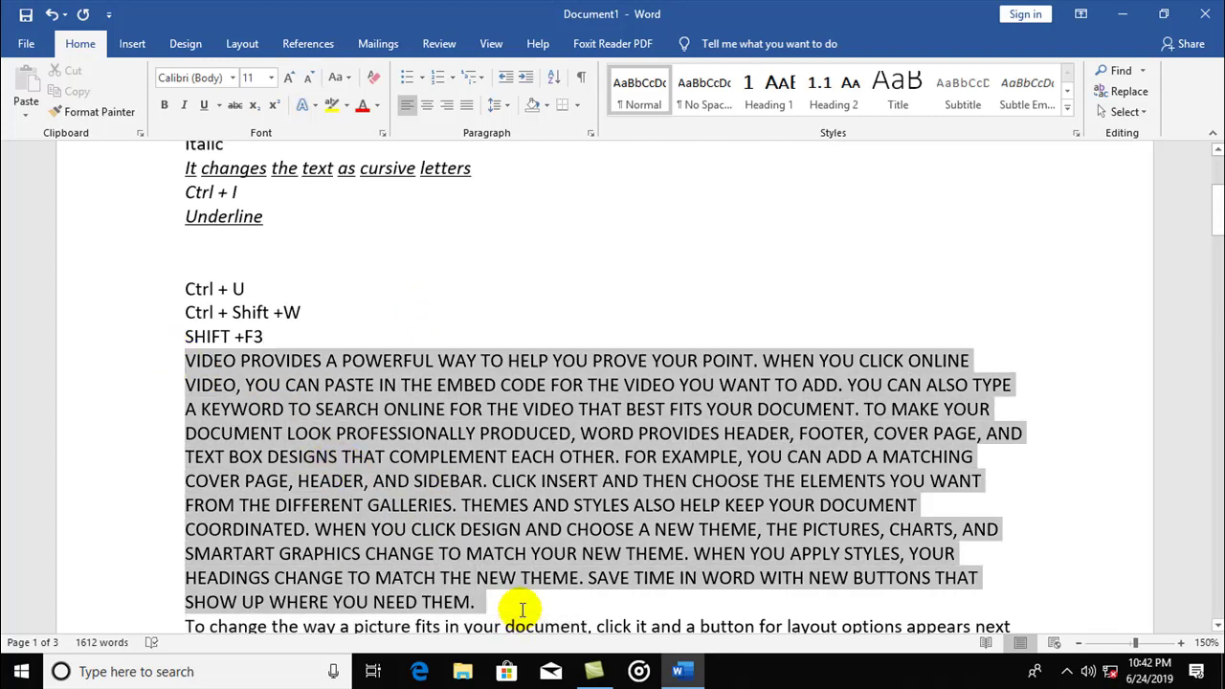
pyautogui.hotkey('shift', 'F3')
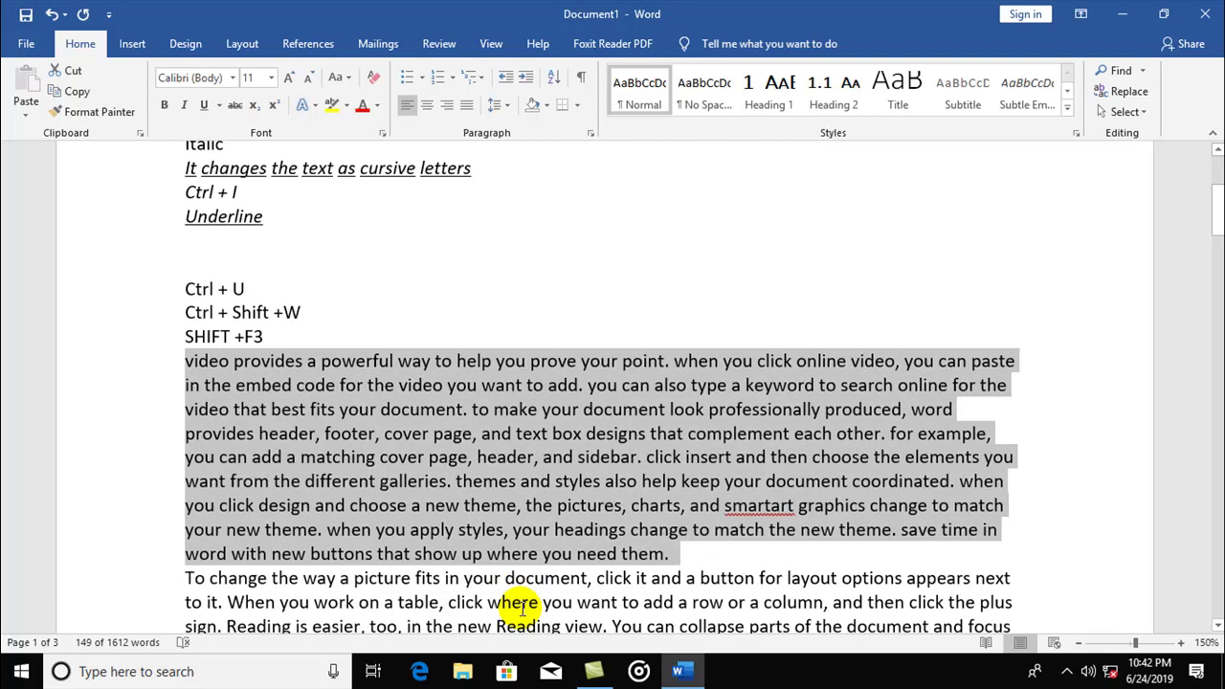
pyautogui.hotkey('shift', 'F3')
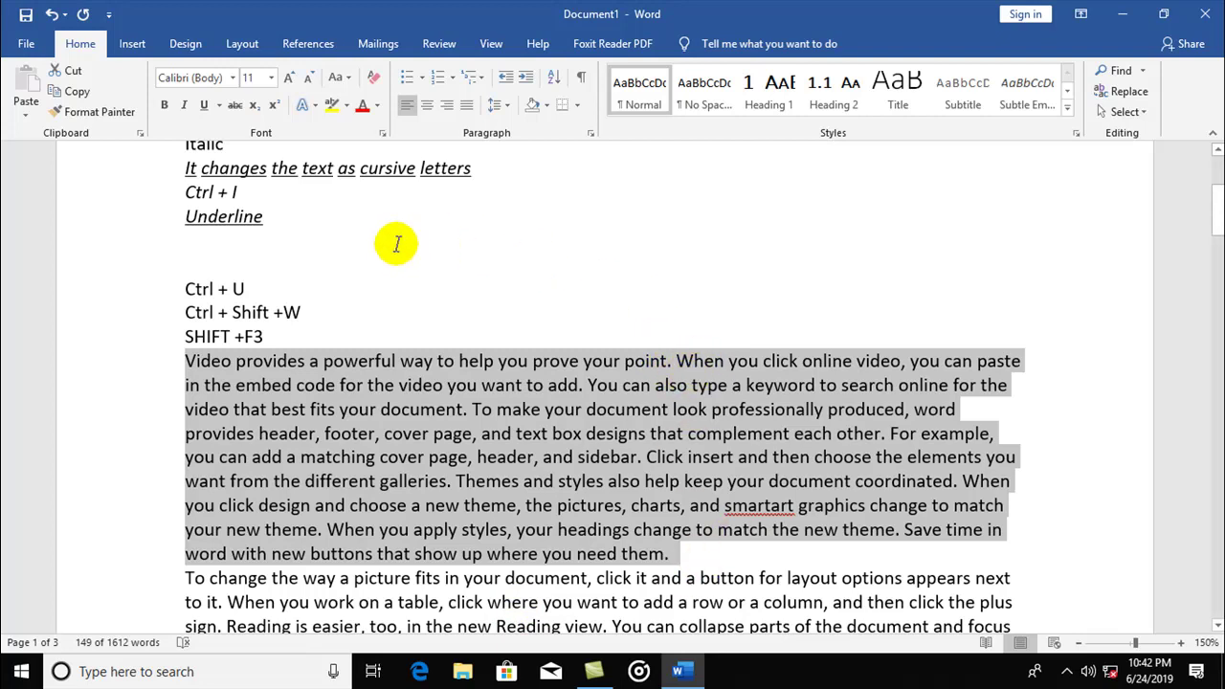
# Step: Set the first sample paragraph to UPPERCASE with Change Case
pyautogui.click(346, 80)
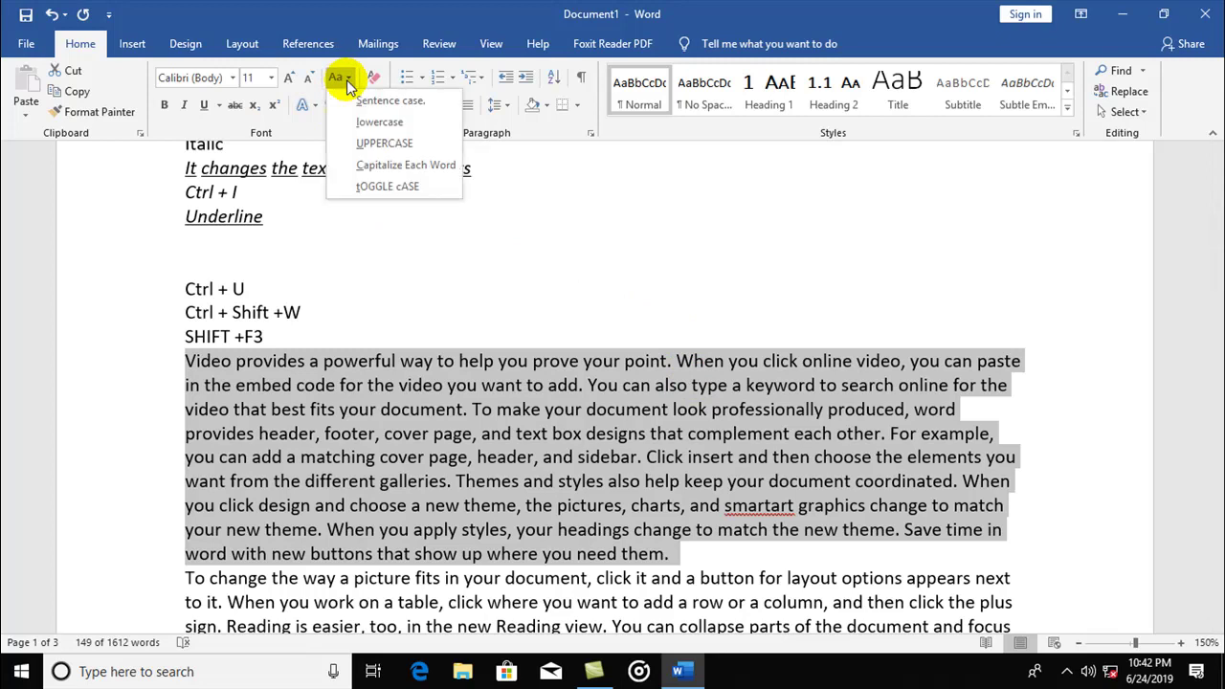
pyautogui.click(372, 143)
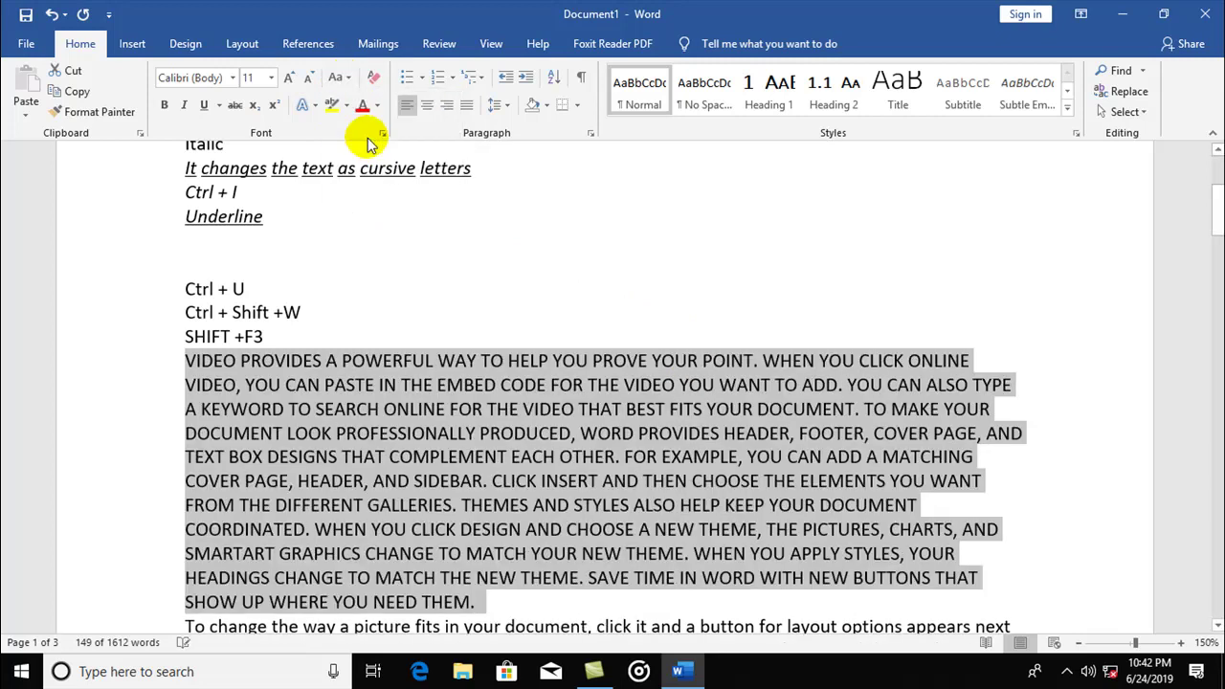
pyautogui.click(345, 79)
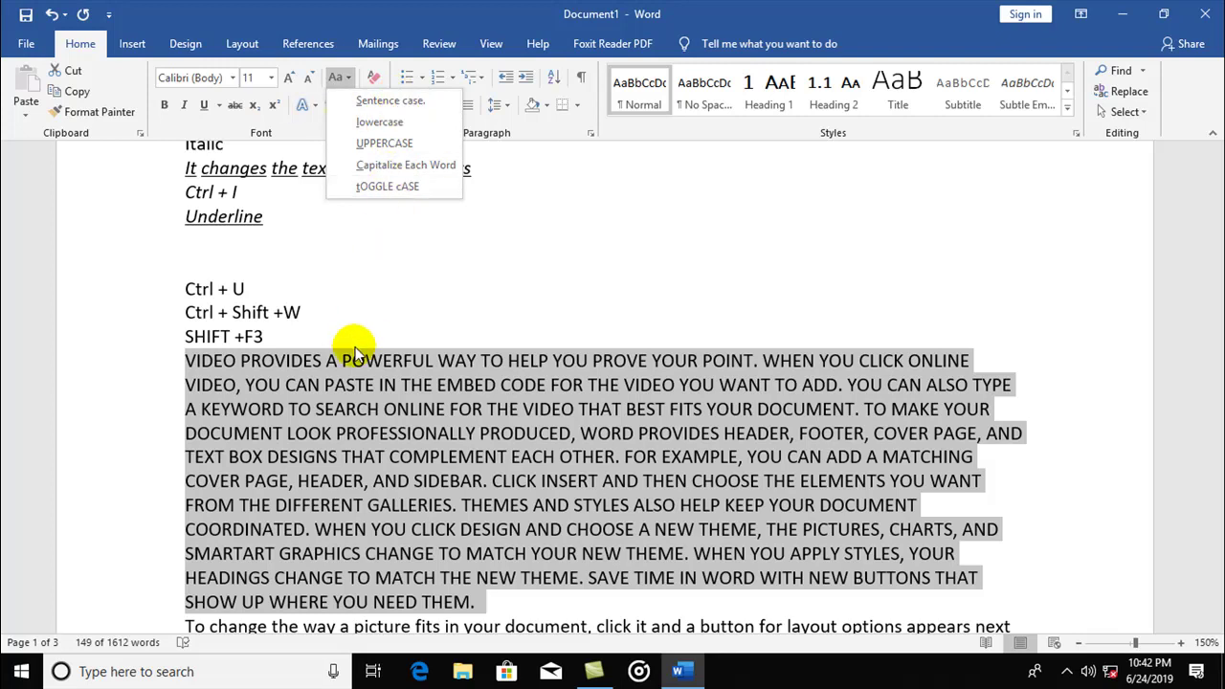
pyautogui.click(356, 388)
# Step: Reselect the uppercase paragraph and dismiss the Change Case menu without changes
pyautogui.click(323, 359)
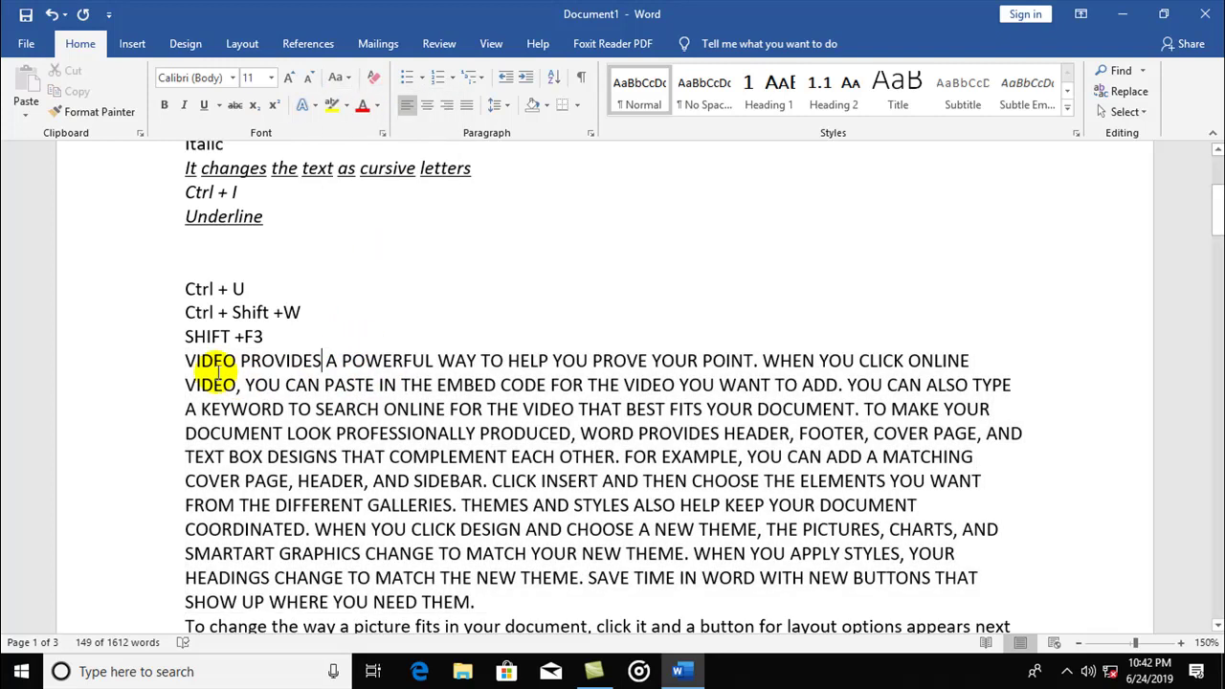
pyautogui.moveTo(185, 361); pyautogui.dragTo(460, 574)
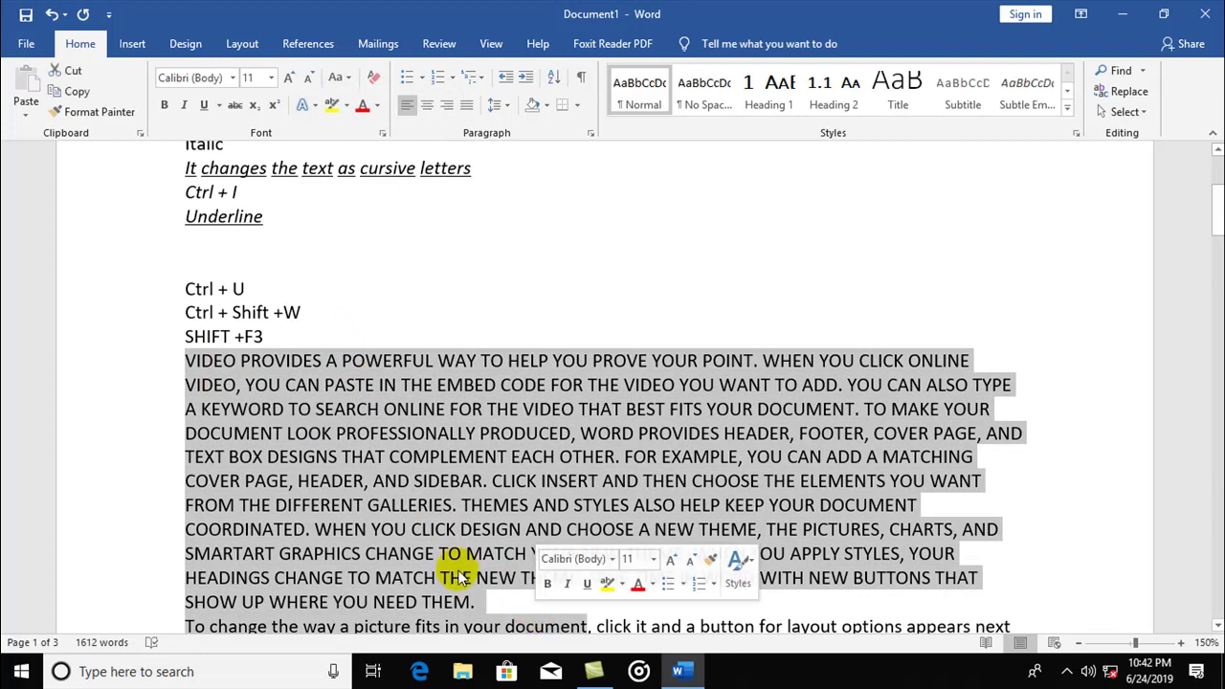
pyautogui.click(293, 454)
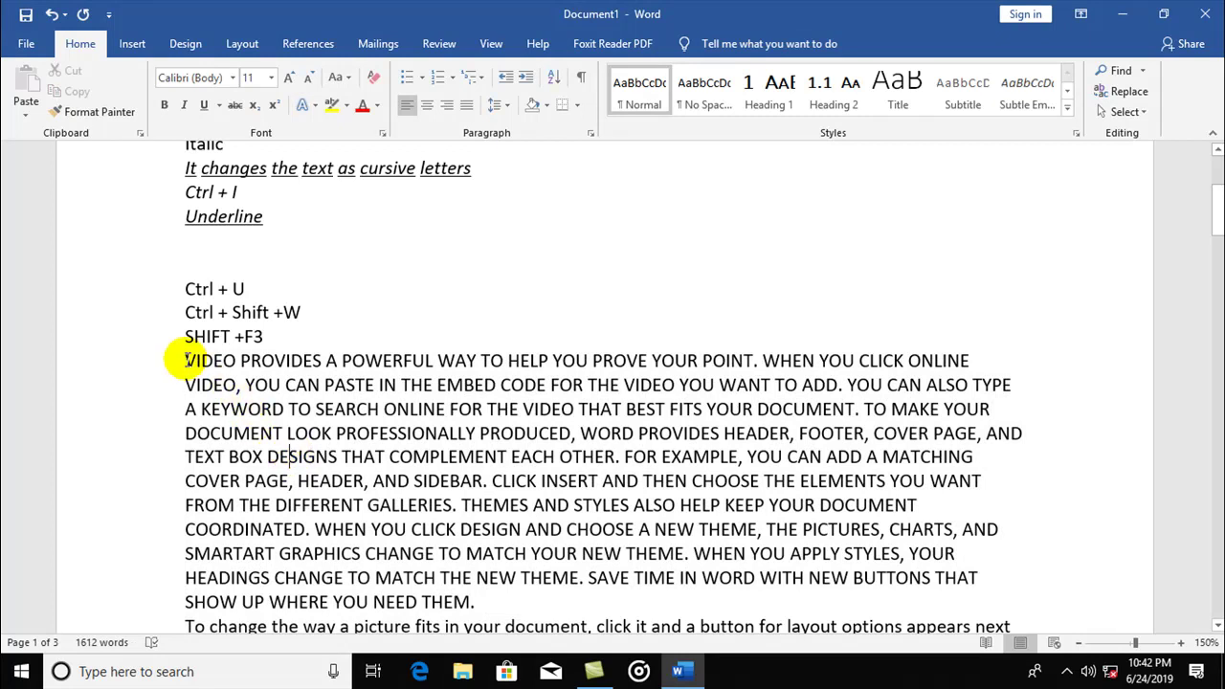
pyautogui.moveTo(186, 361); pyautogui.dragTo(474, 601)
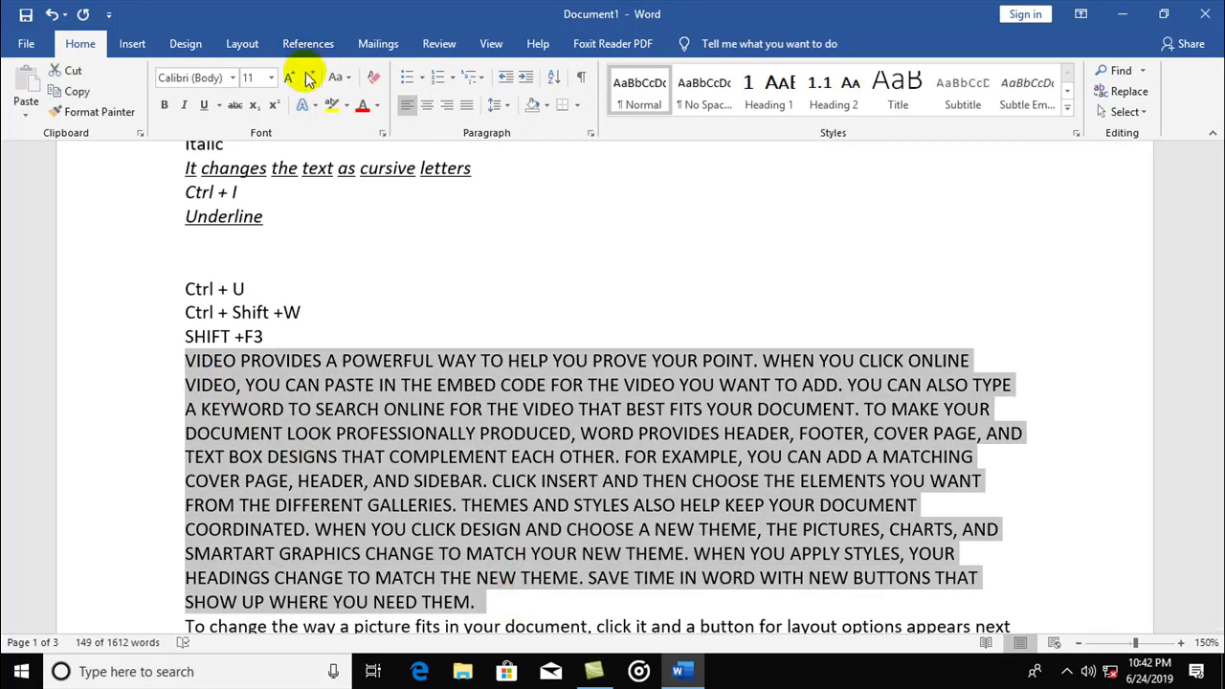
pyautogui.click(342, 77)
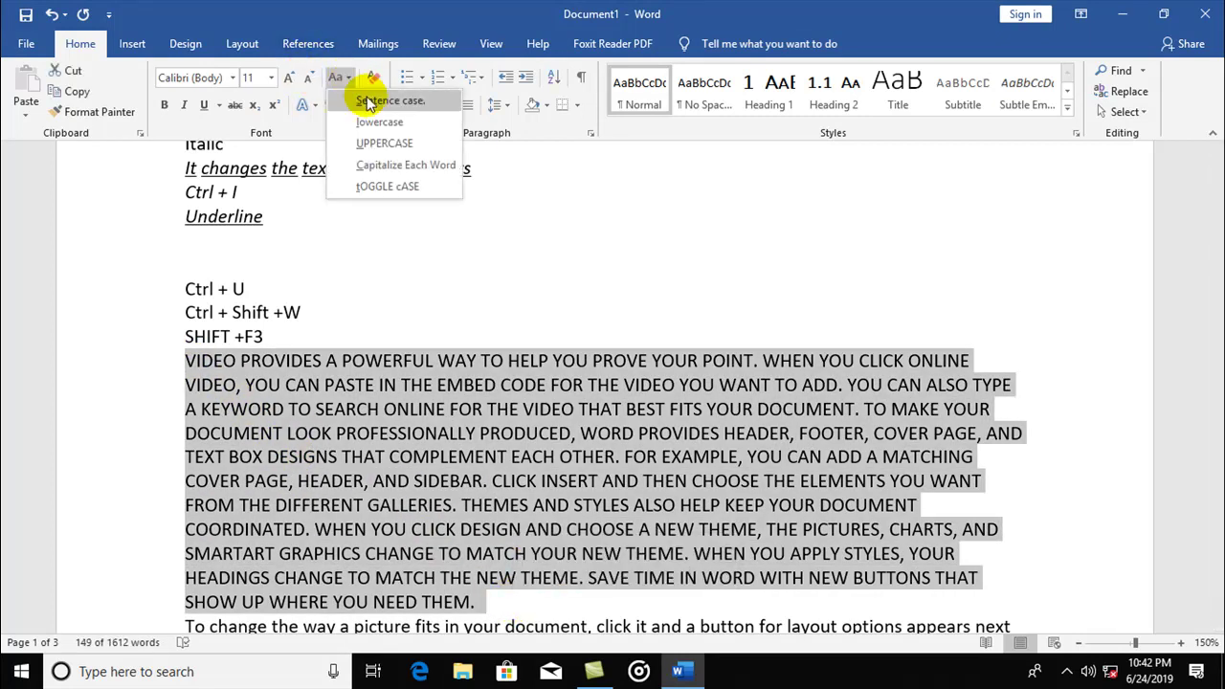
pyautogui.press('Escape')
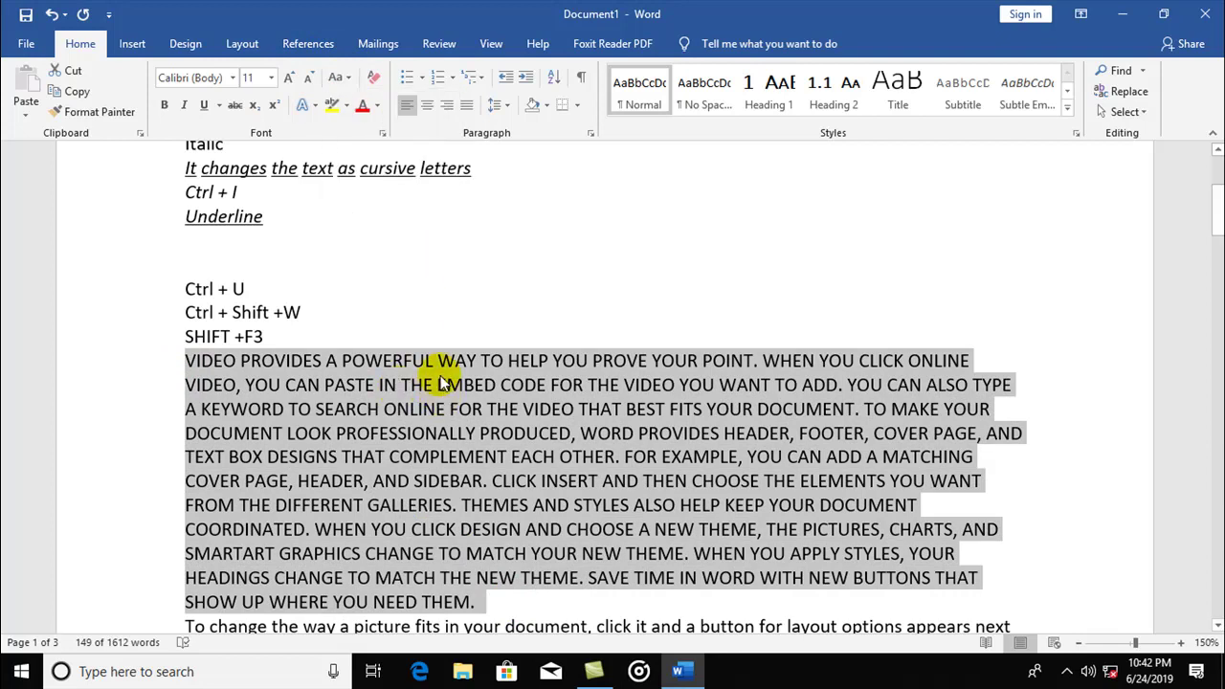
pyautogui.scroll(-2, 442, 378)
pyautogui.scroll(-3, 443, 378)
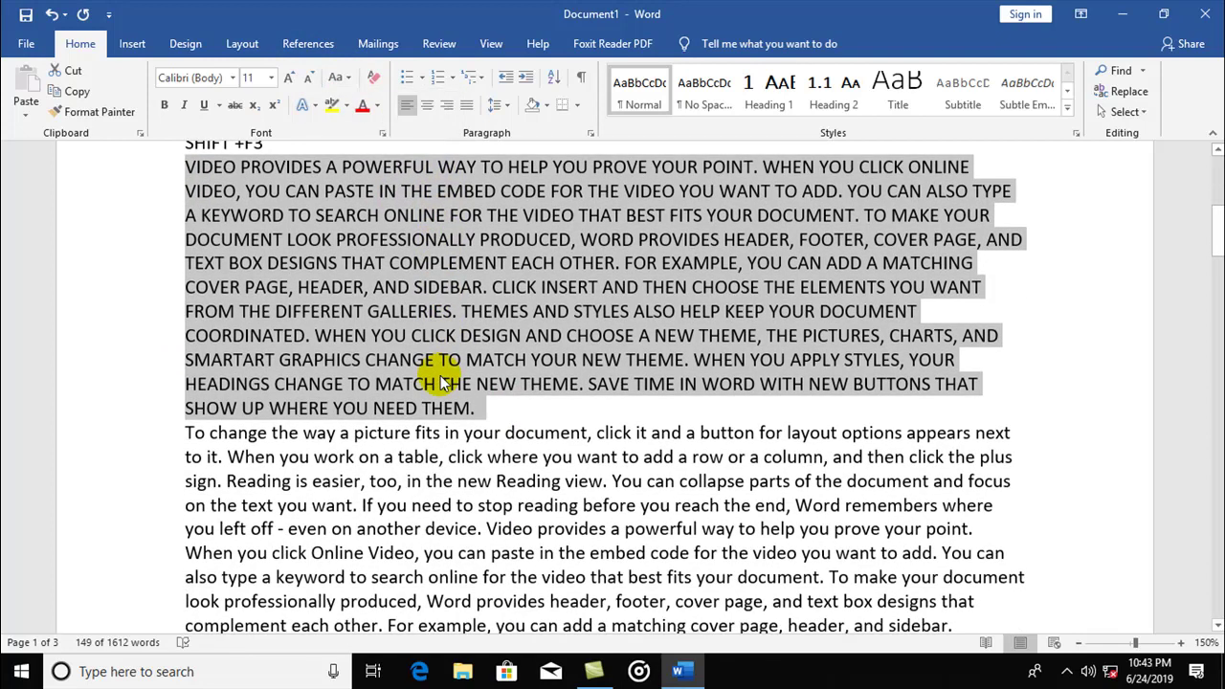
pyautogui.scroll(2, 442, 380)
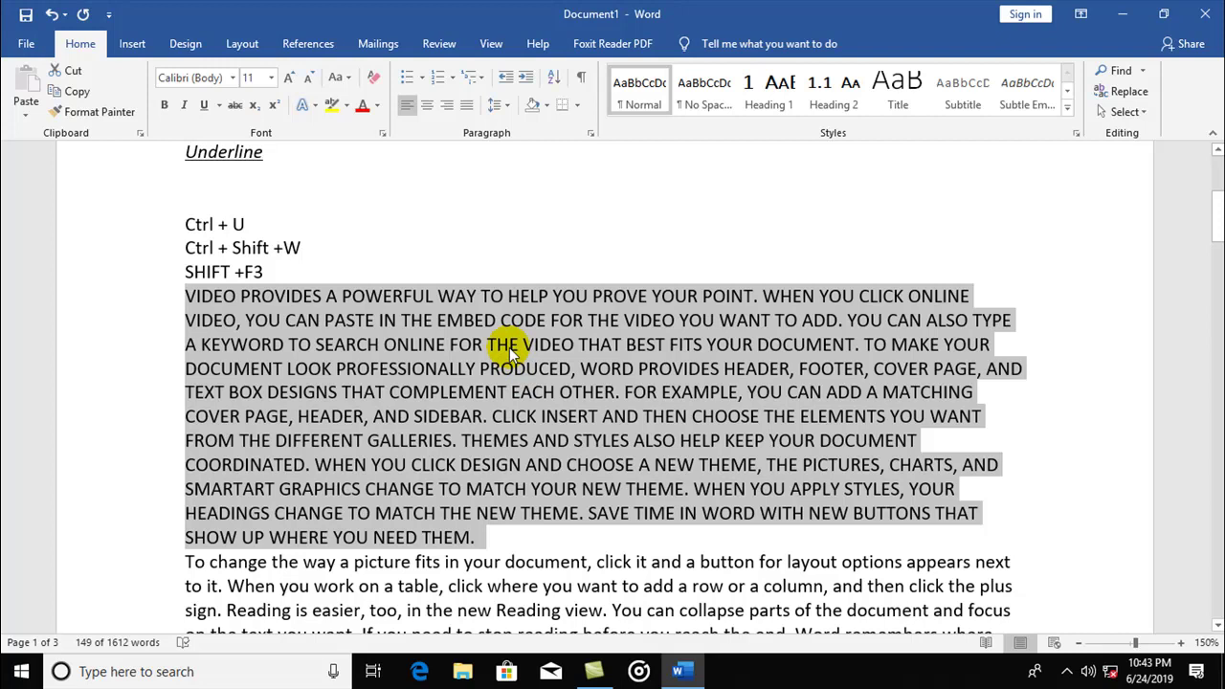